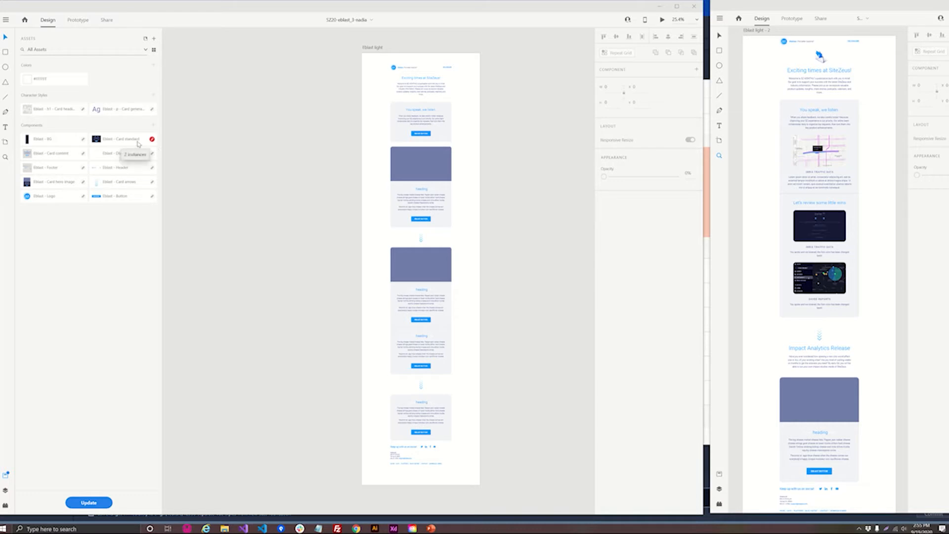
- Update the linked assets, dismiss the notice, and delete the broken-link duplicate of the Eblast - Card standard component
left_click(97, 503)
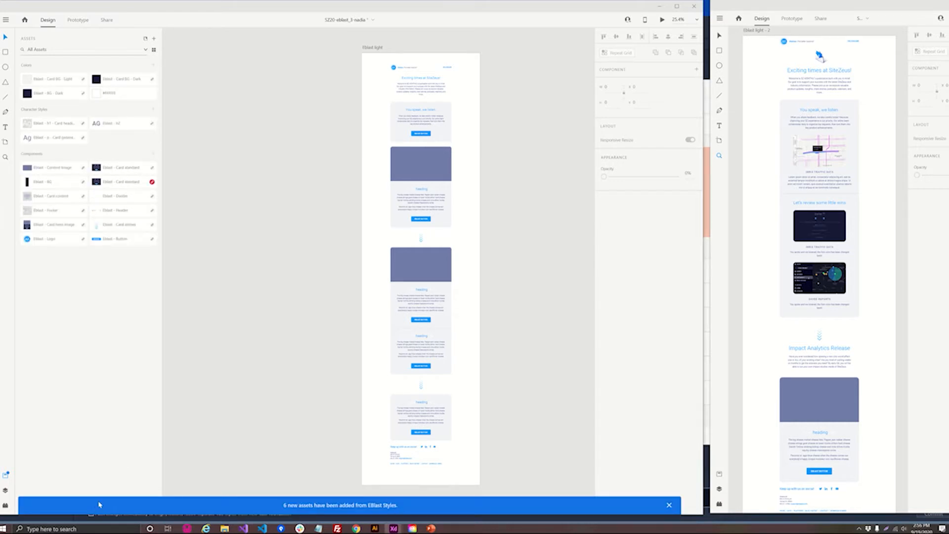
left_click(669, 505)
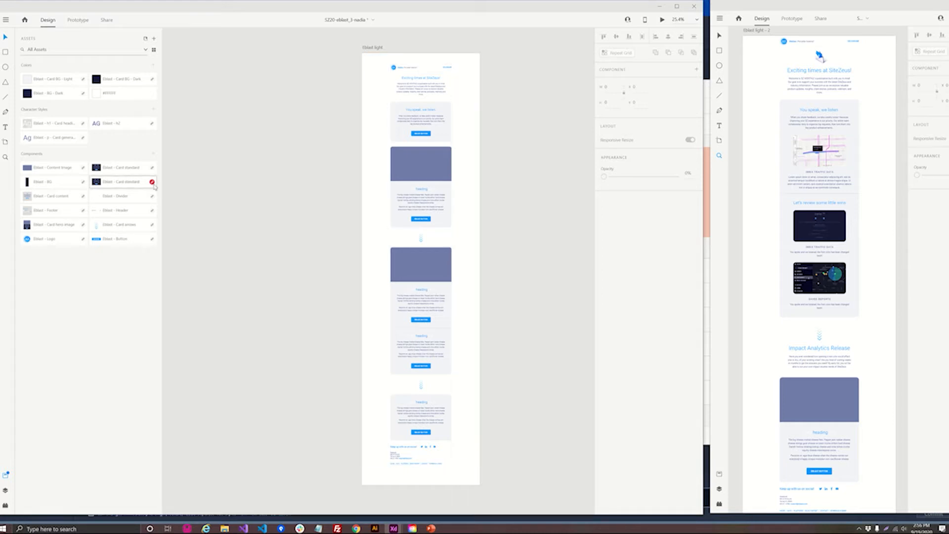
mouse_move(154, 186)
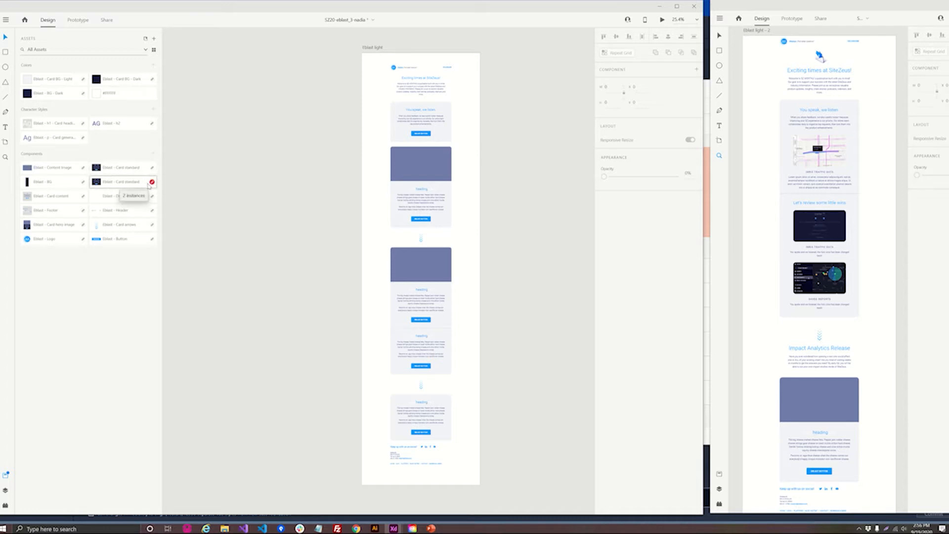
right_click(154, 184)
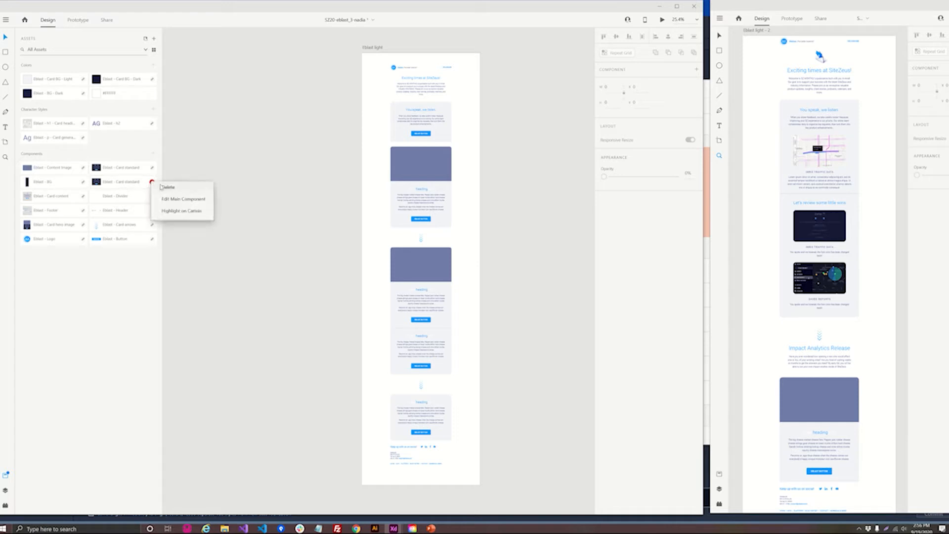
left_click(162, 187)
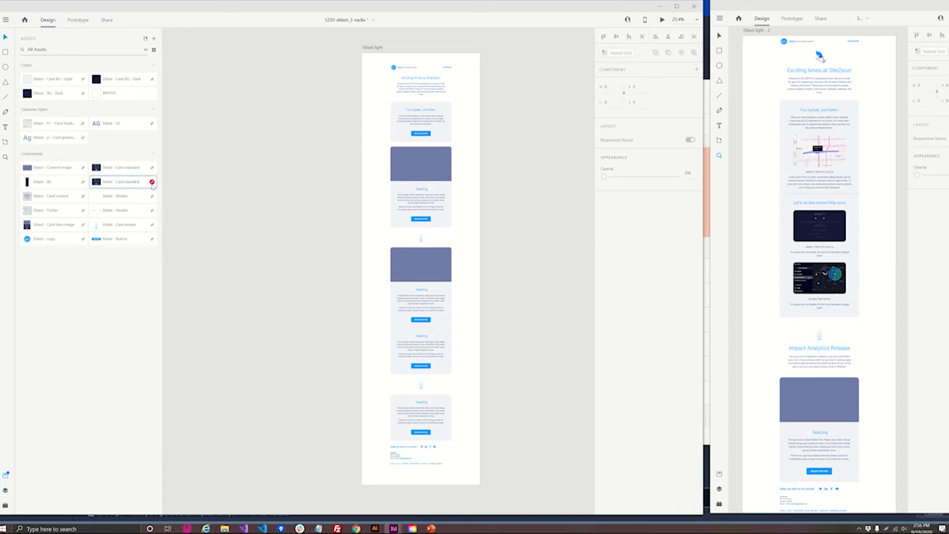
right_click(154, 187)
left_click(159, 190)
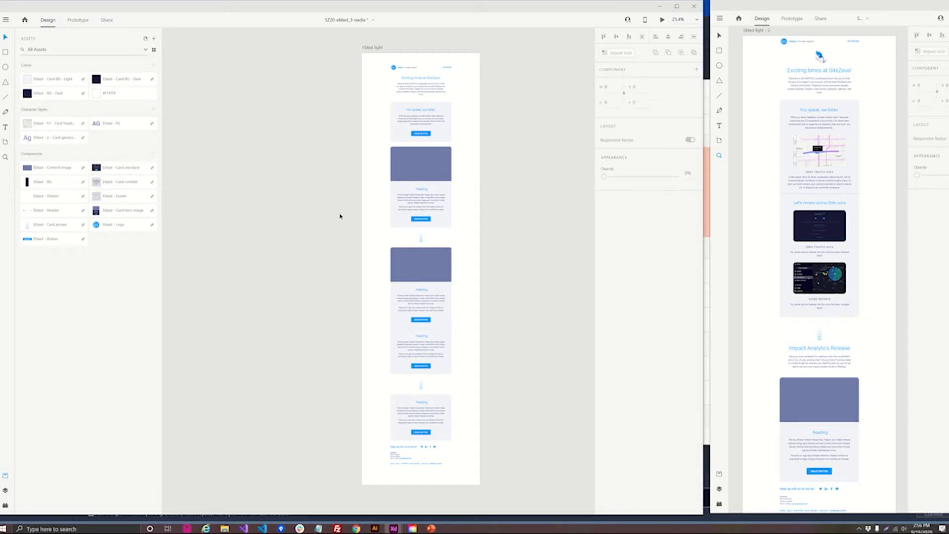
- Duplicate the first hero image card in the stack, swap the upper one for the Card standard component, and set its state to Light
left_click(442, 112)
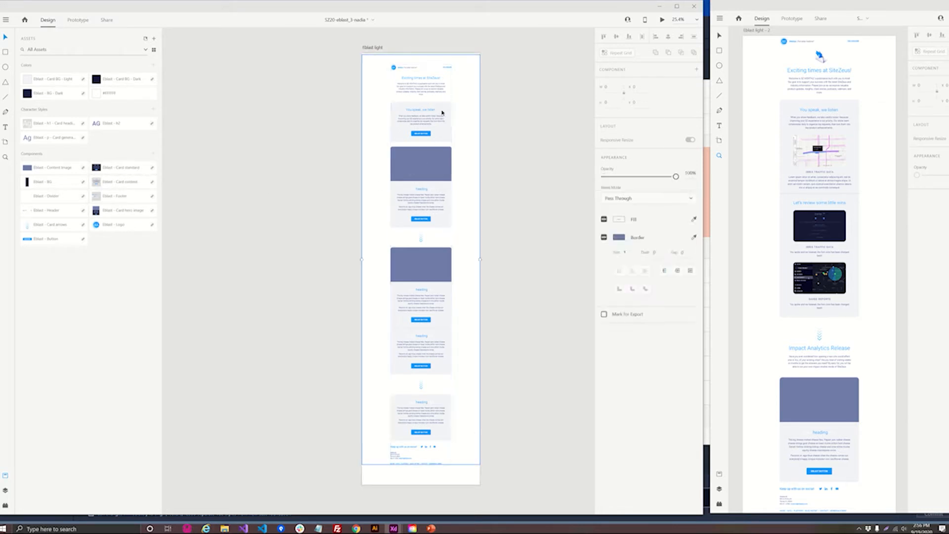
double_click(442, 113)
double_click(442, 112)
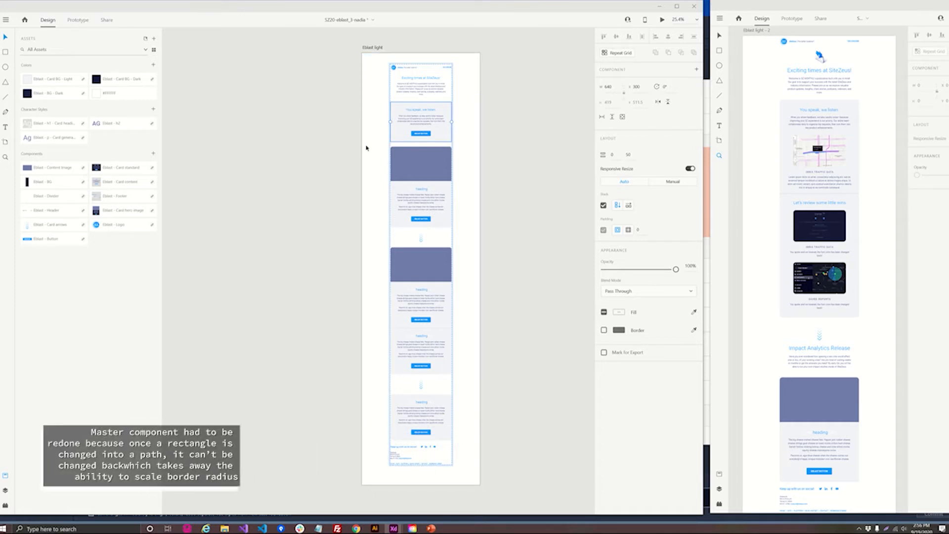
left_click(420, 161)
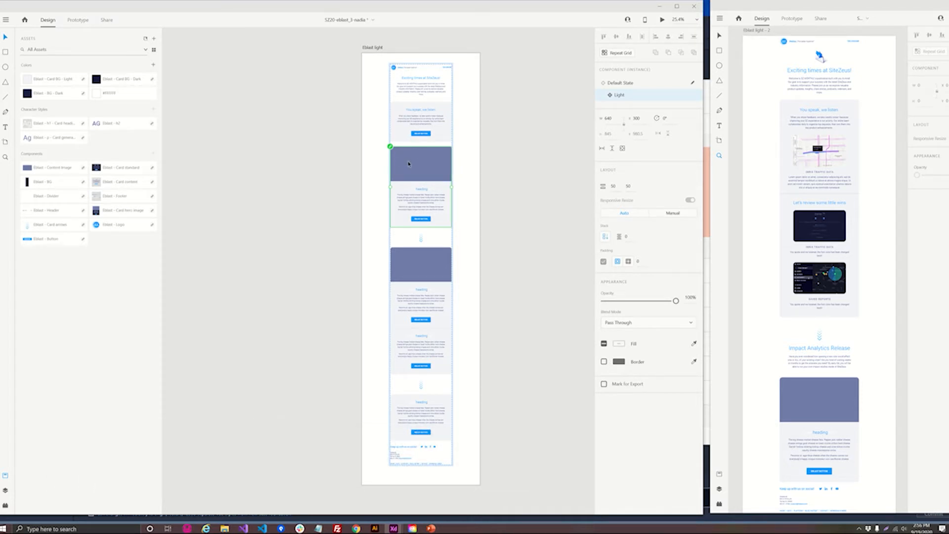
key("ctrl+d")
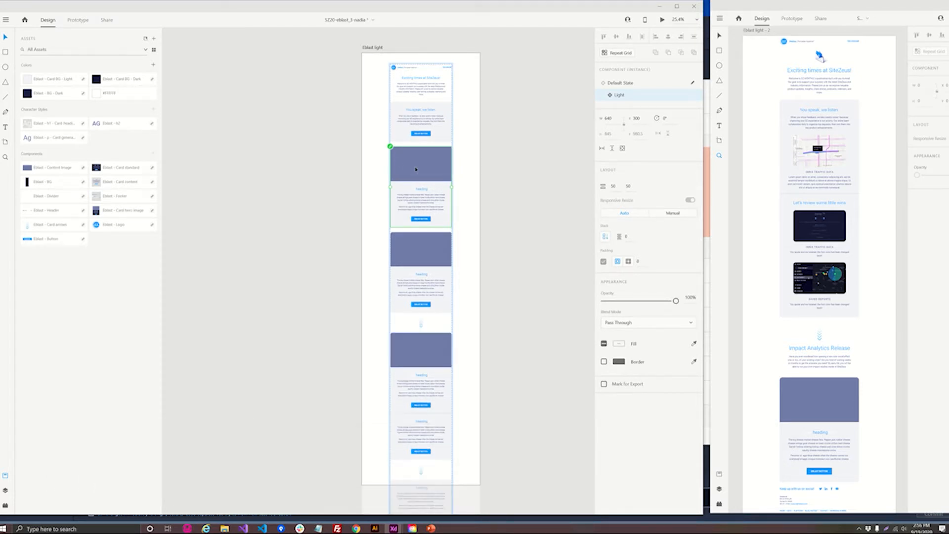
left_click_drag(124, 169, 420, 186)
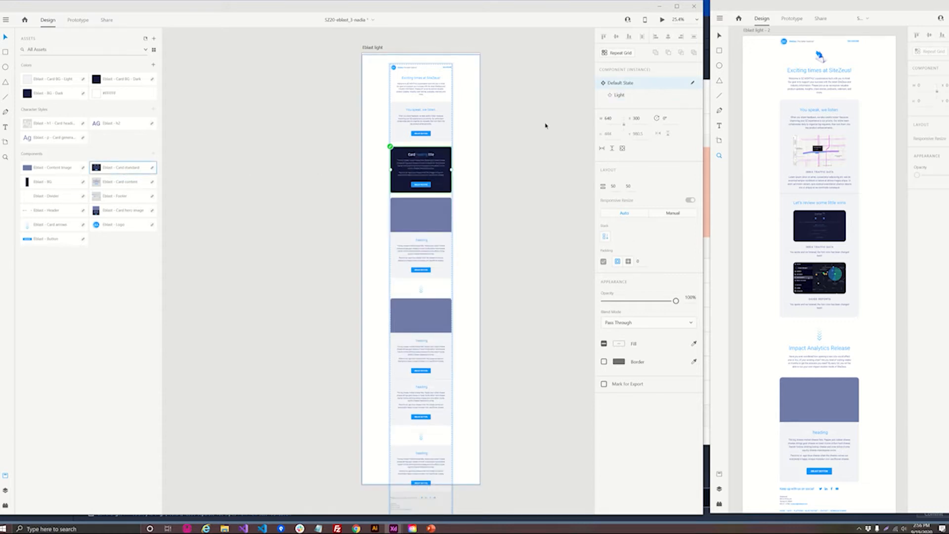
left_click(621, 95)
- Delete the old "You speak, we listen" card from the stack and select the new standard card
left_click(413, 114)
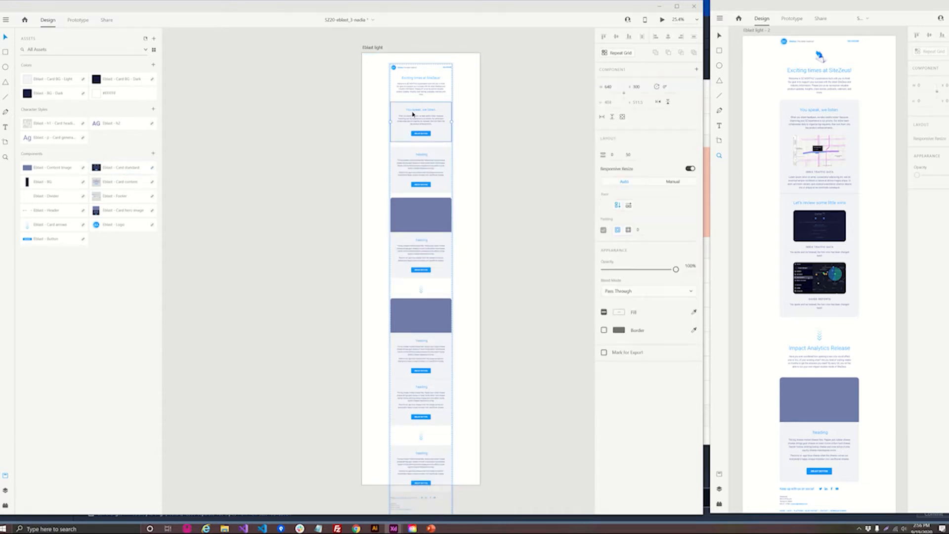
key("Delete")
left_click(409, 125)
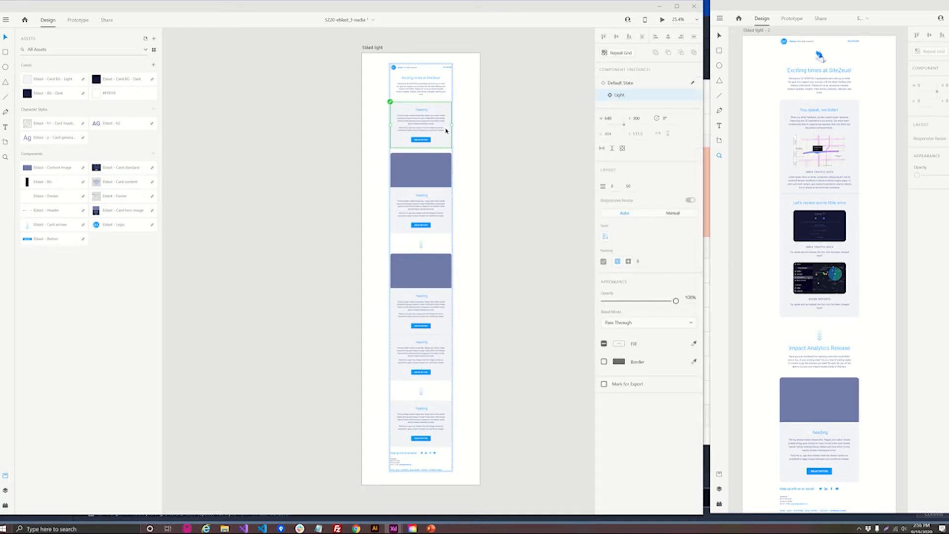
- Try stacking two more copies of the content block inside the new standard card, and undo both duplications
left_click(416, 121)
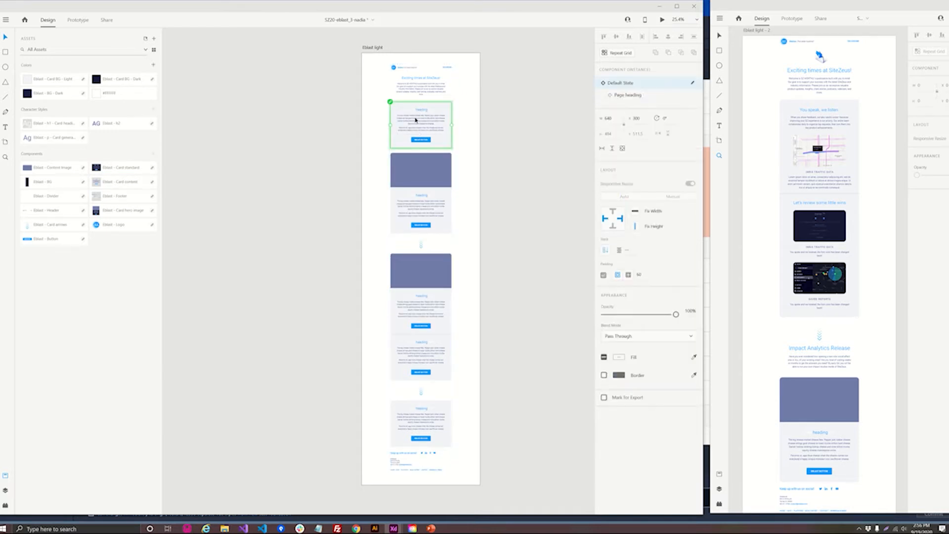
key("ctrl+d")
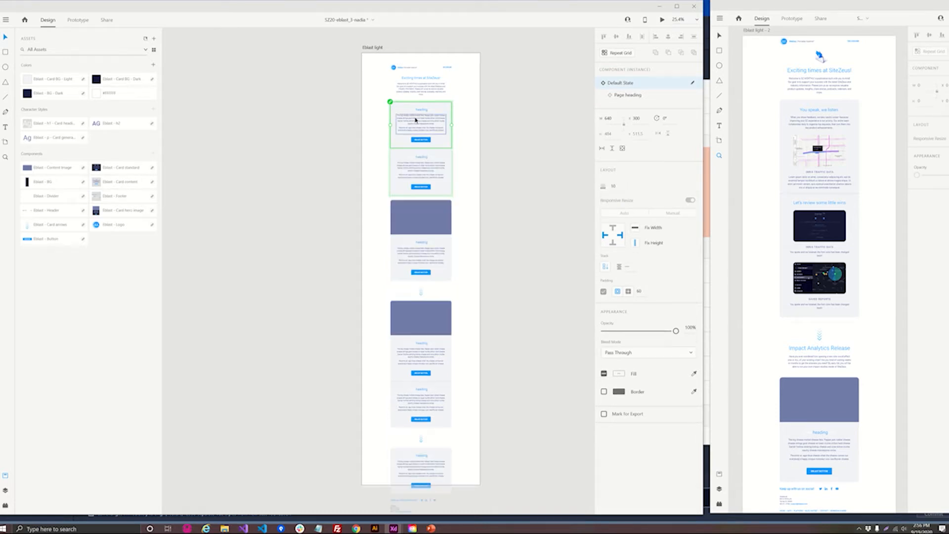
key("ctrl+d")
left_click(495, 218)
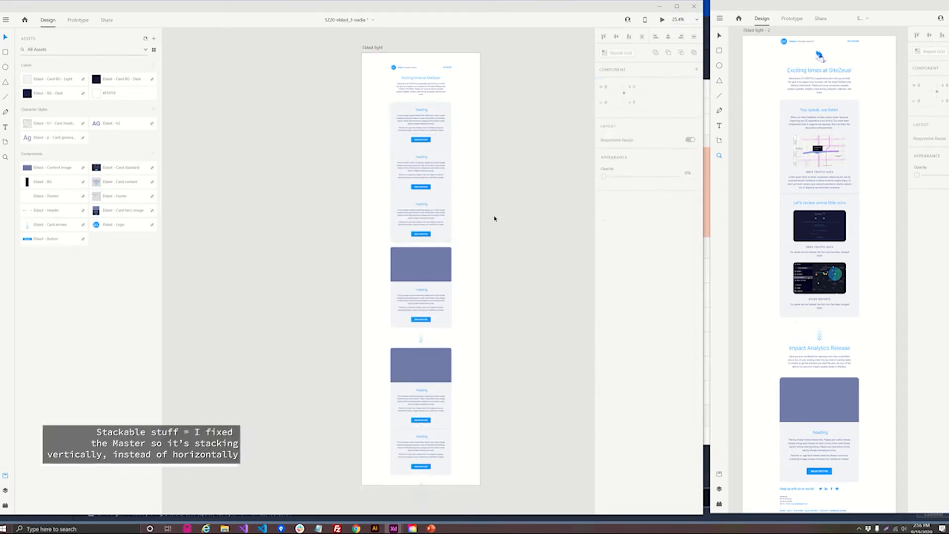
key("ctrl+z")
key("ctrl+z")
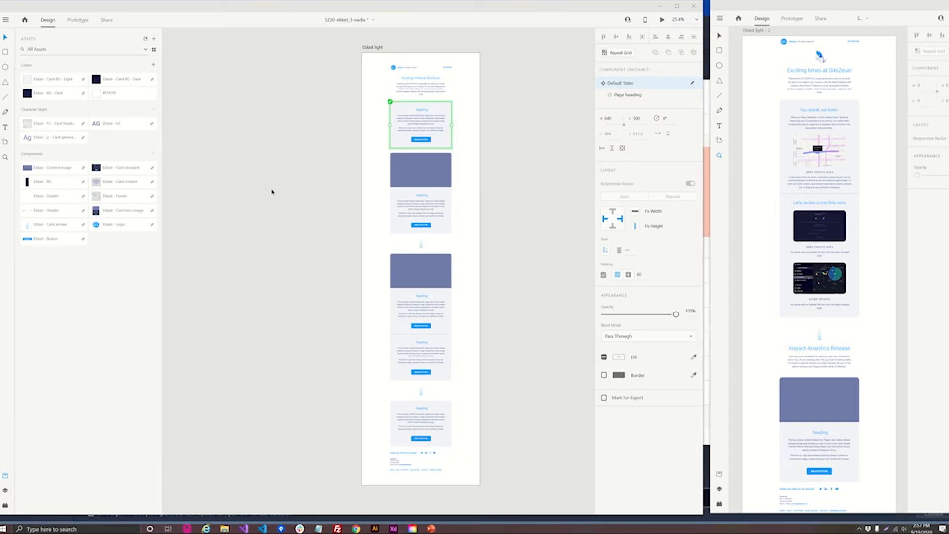
- Place an Eblast - Divider component on the canvas and move it to the lower edge of the first standard card
left_click_drag(59, 196, 262, 196)
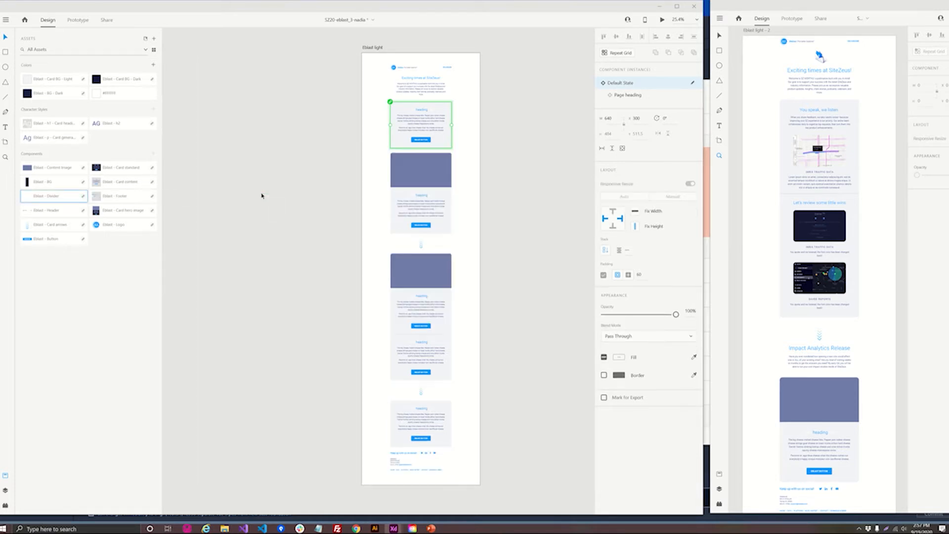
left_click(303, 129)
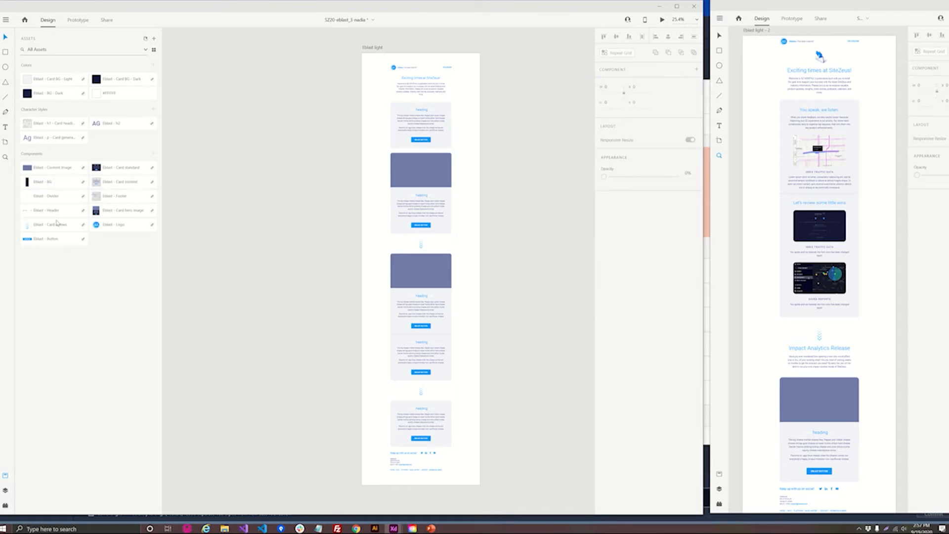
left_click_drag(49, 196, 230, 172)
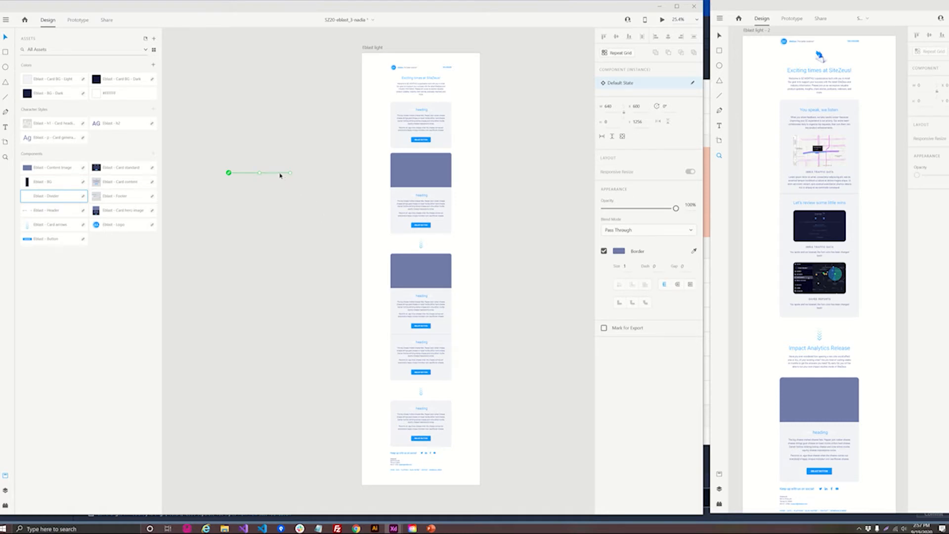
left_click_drag(279, 174, 442, 146)
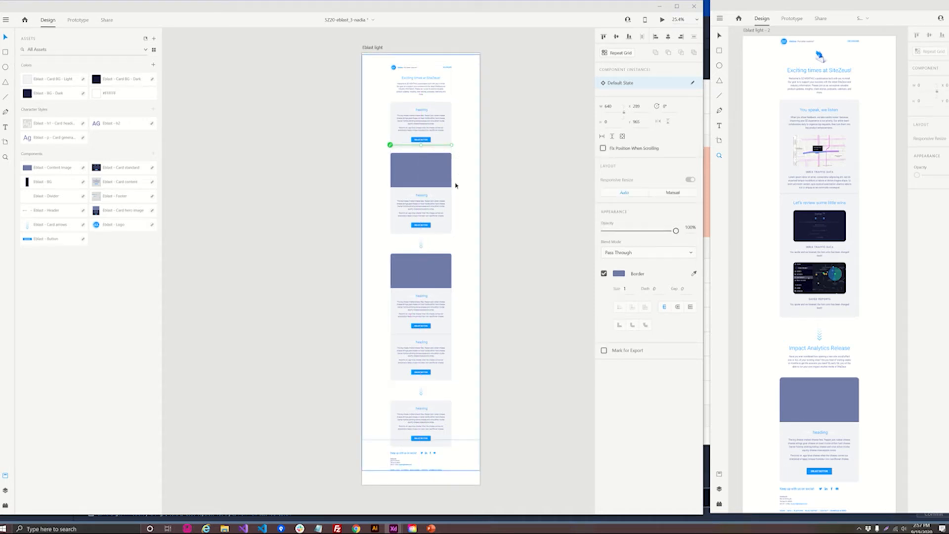
- Cut the divider and paste it inside the first Card standard component, directly below its Card content layer
scroll(444, 162, "up", 8, "ctrl")
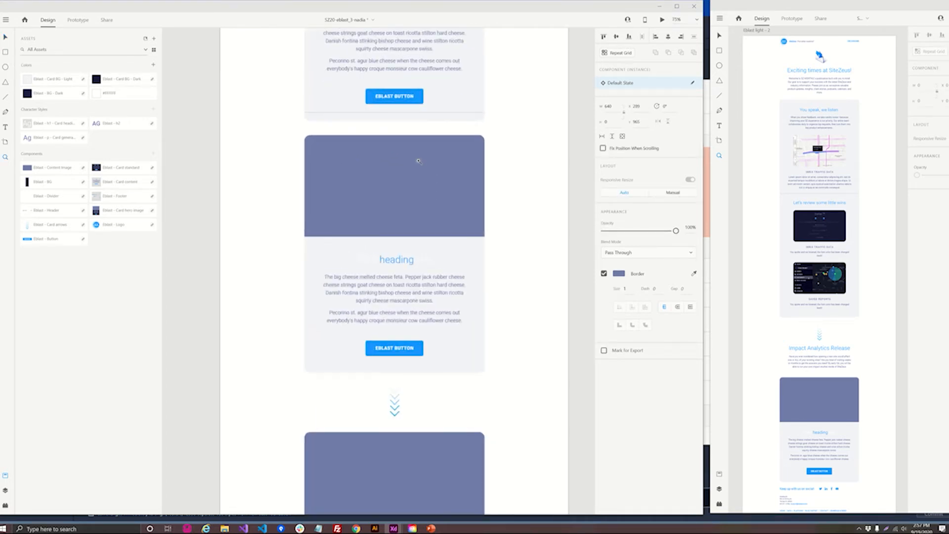
scroll(396, 184, "up", 2)
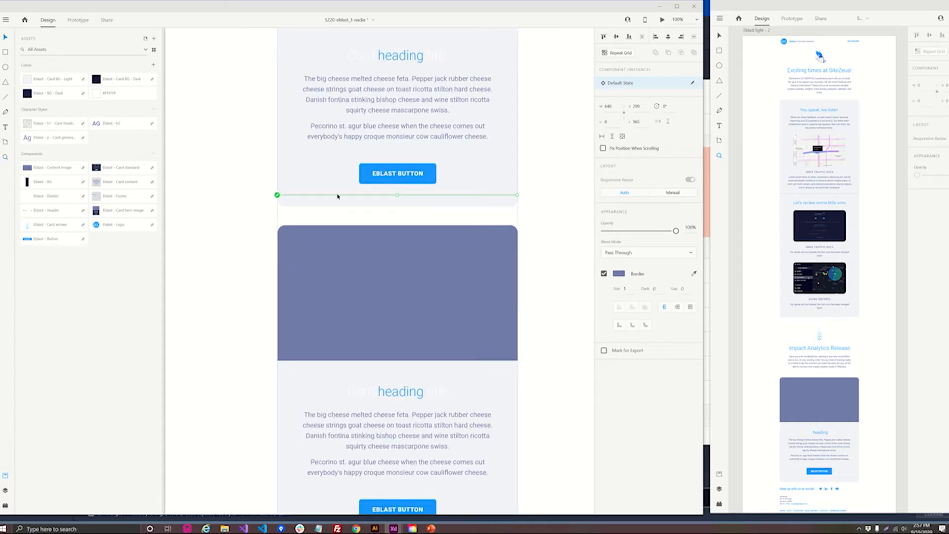
key("Delete")
left_click(358, 139)
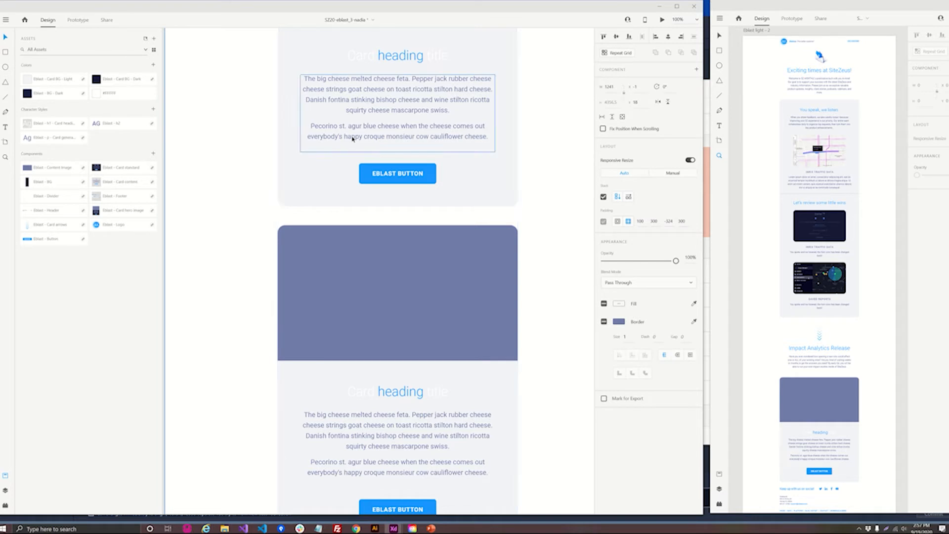
double_click(352, 139)
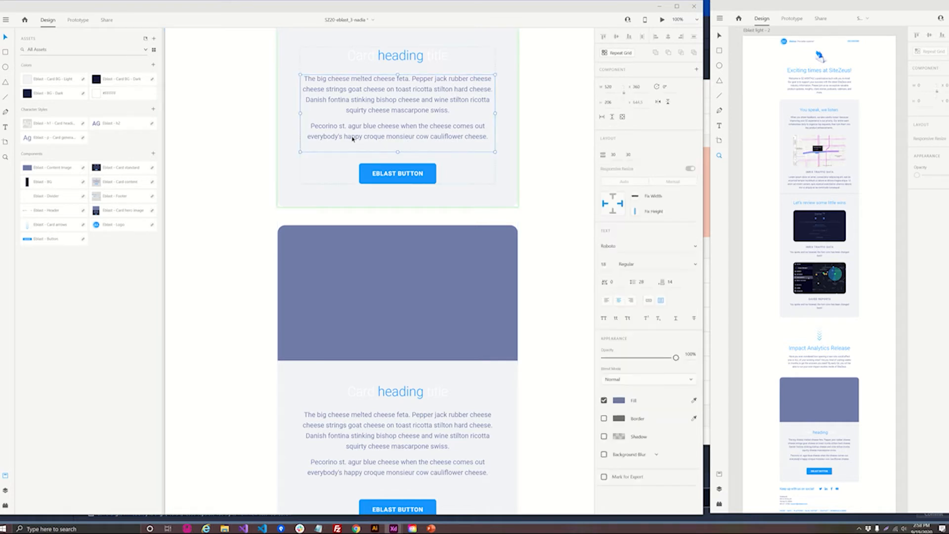
key("Escape")
scroll(315, 196, "up", 1)
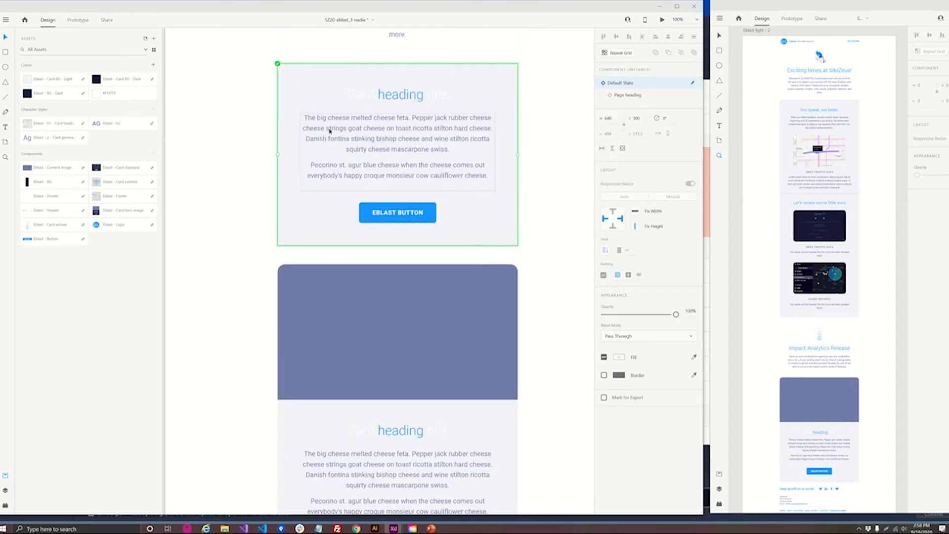
left_click(6, 491)
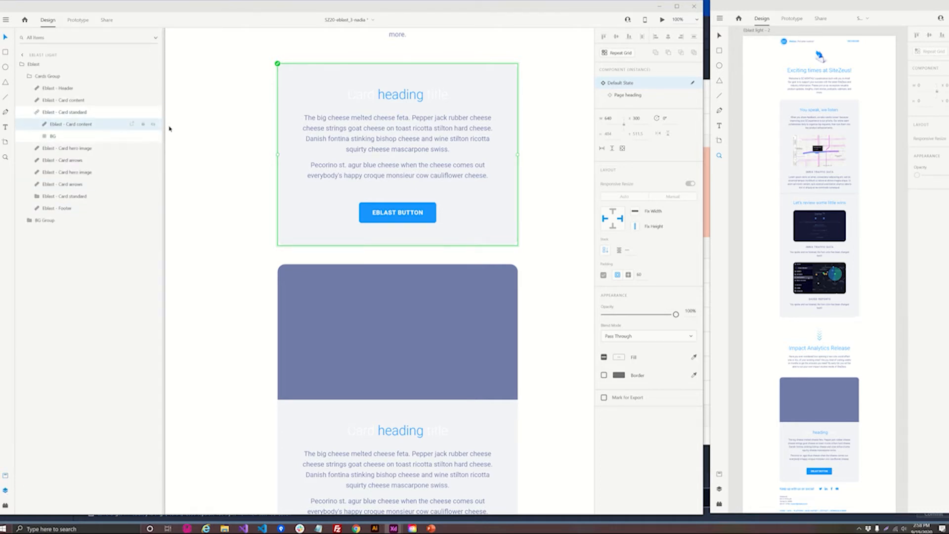
key("ctrl+v")
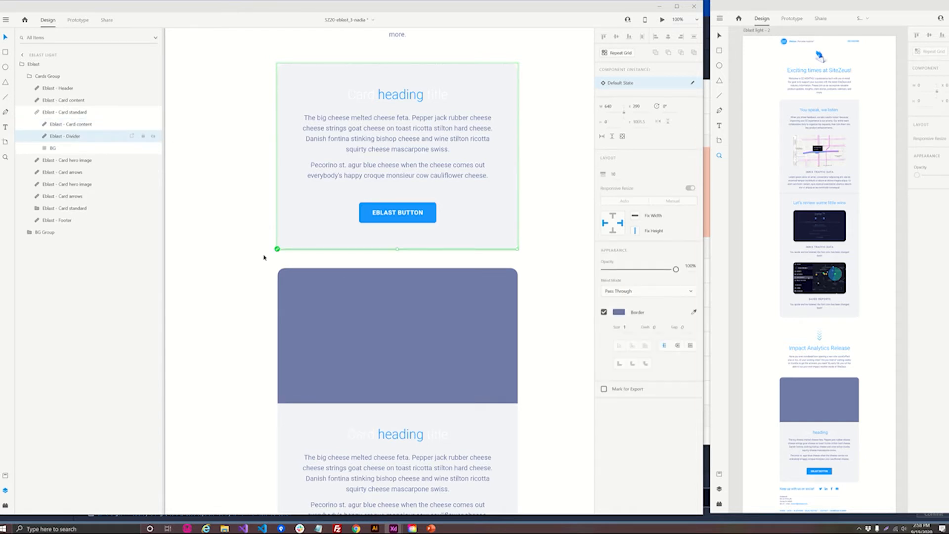
- Duplicate the Card content layer in the first standard card and move one copy below the divider in the layer order
left_click(80, 127)
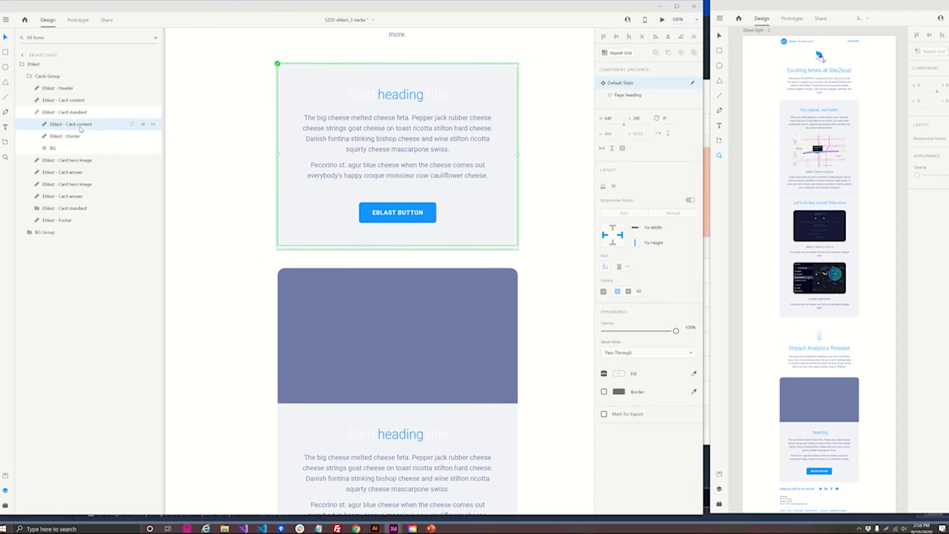
key("ctrl+d")
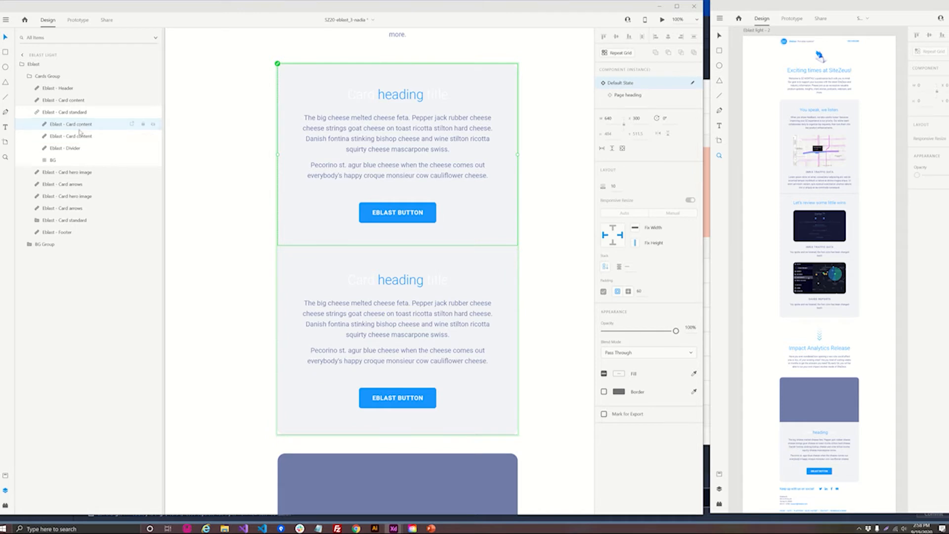
left_click_drag(81, 136, 82, 154)
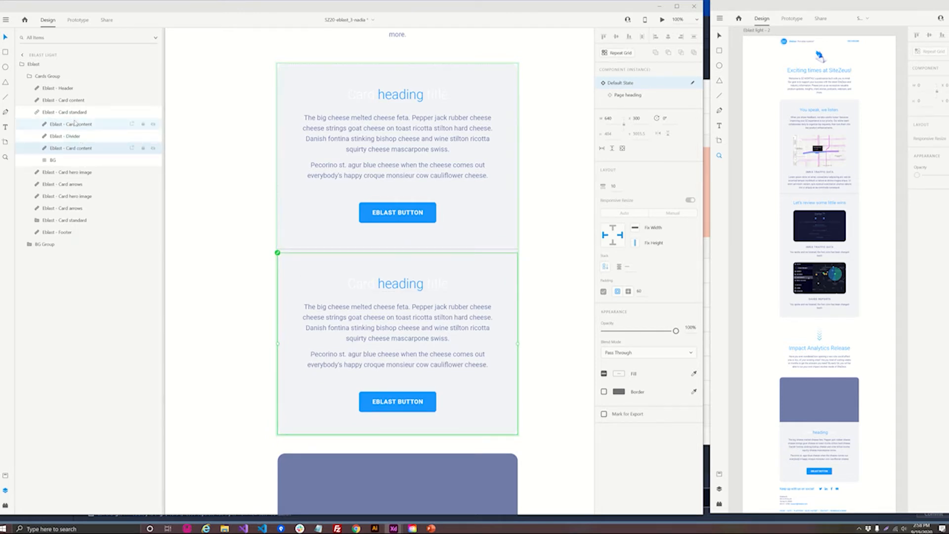
- Close the vertical gap between the divider and the second content block in the first standard card
left_click(73, 125)
left_click(70, 149)
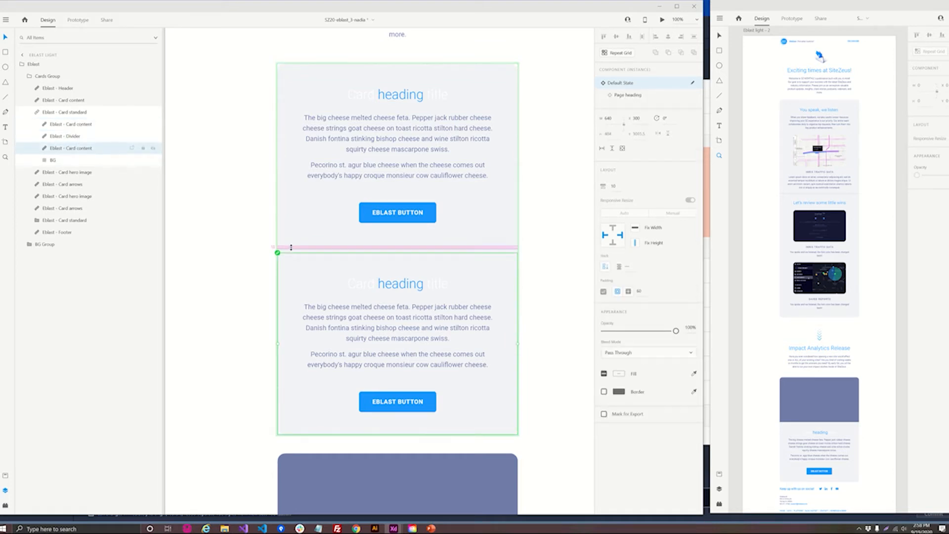
left_click_drag(291, 251, 290, 242)
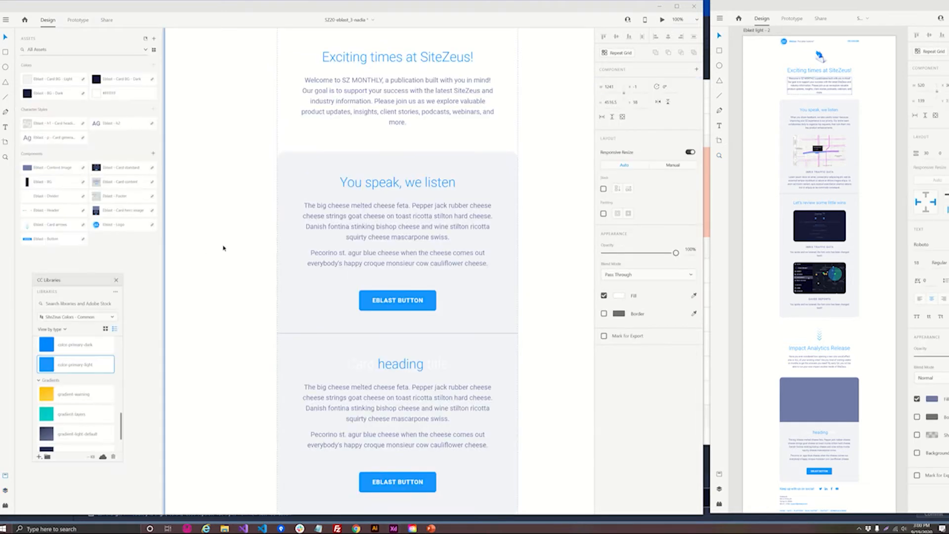
- Try placing the Content image component on the empty canvas beside the artboard, and undo the placement
left_click_drag(208, 282, 309, 271)
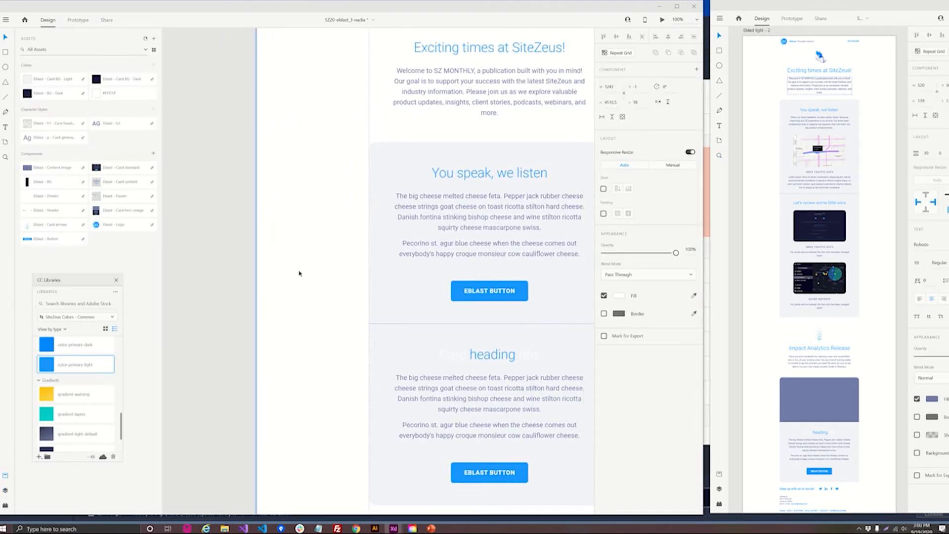
key("ctrl+minus")
scroll(300, 275, "down", 1)
left_click_drag(313, 287, 352, 257)
left_click_drag(39, 171, 250, 221)
key("ctrl+z")
left_click(236, 219)
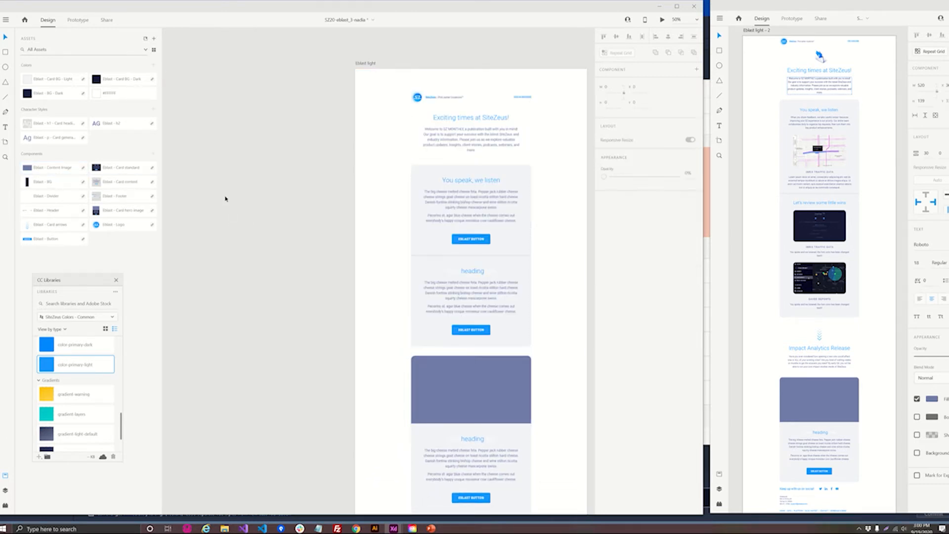
- Place a Content image component on the empty canvas beside the Eblast light artboard
left_click_drag(48, 171, 225, 234)
left_click(253, 259)
left_click(224, 238)
left_click(229, 165)
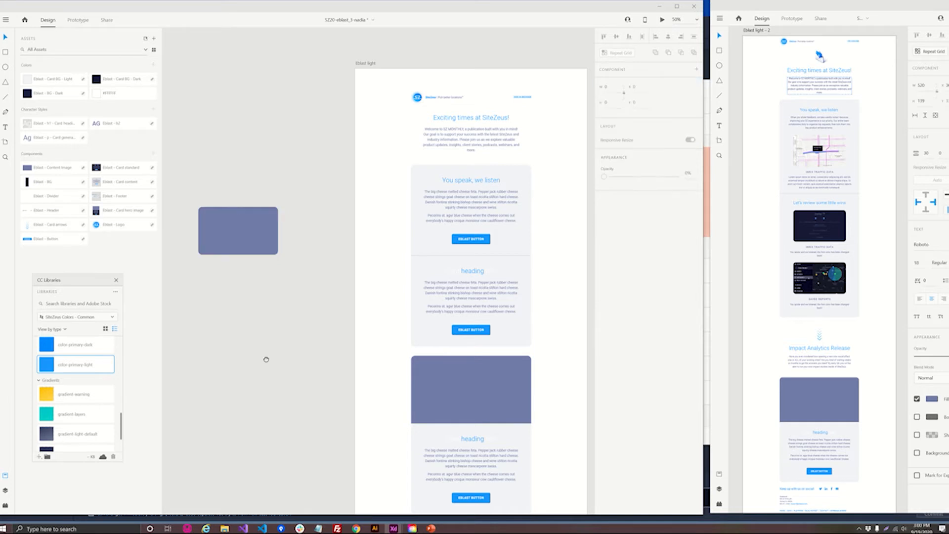
left_click_drag(251, 331, 409, 333)
left_click(382, 244)
left_click_drag(382, 244, 284, 238)
left_click(342, 280)
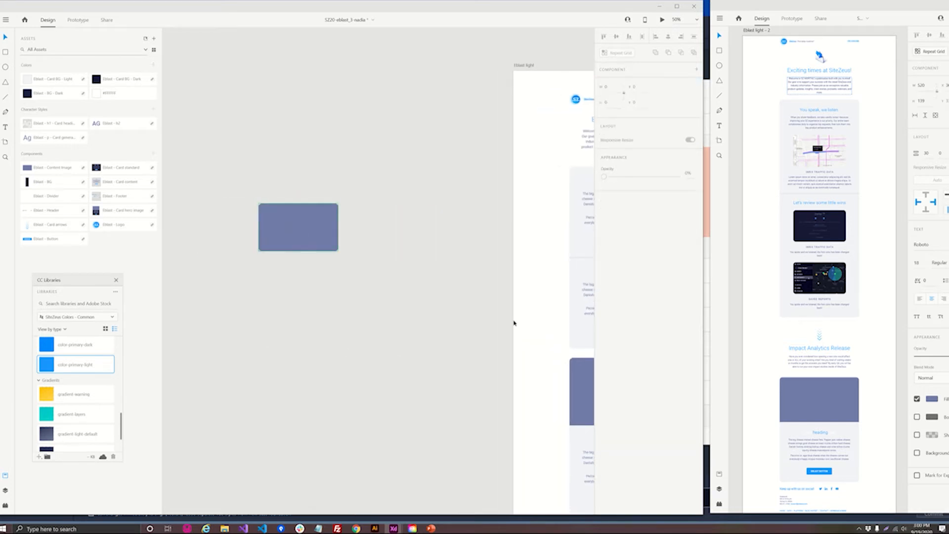
scroll(516, 322, "up", 1)
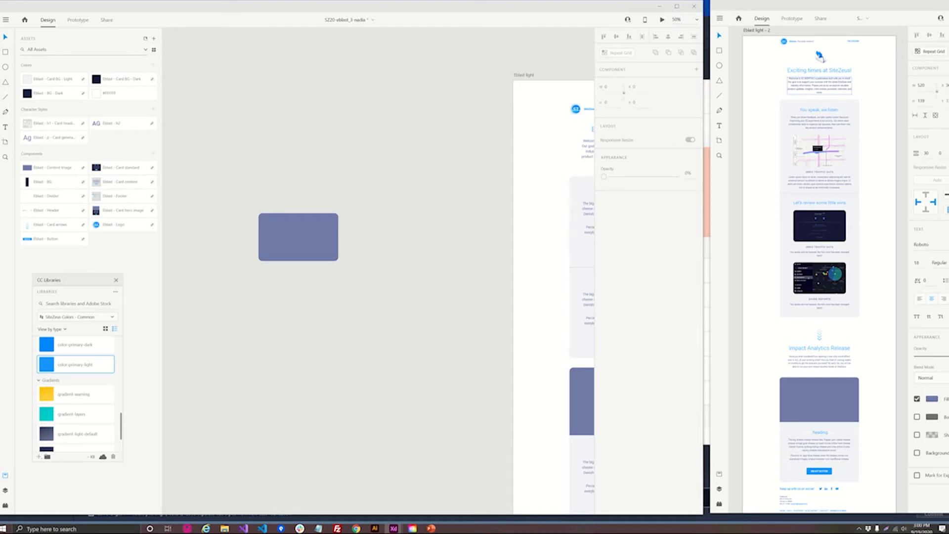
- Bring up the "Images for blast" folder, and unlink and ungroup the placed Content image component to isolate its rectangle
left_click_drag(0, 133, 566, 317)
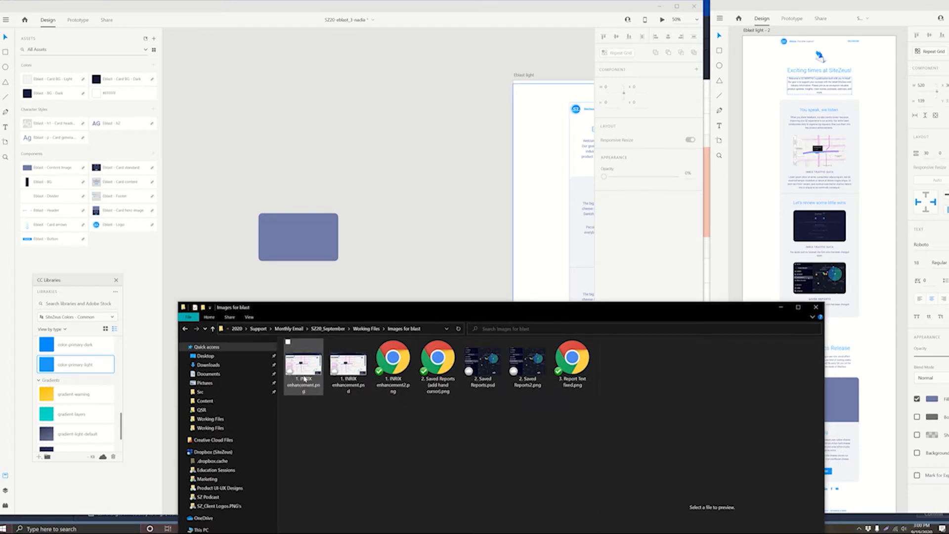
left_click(357, 379)
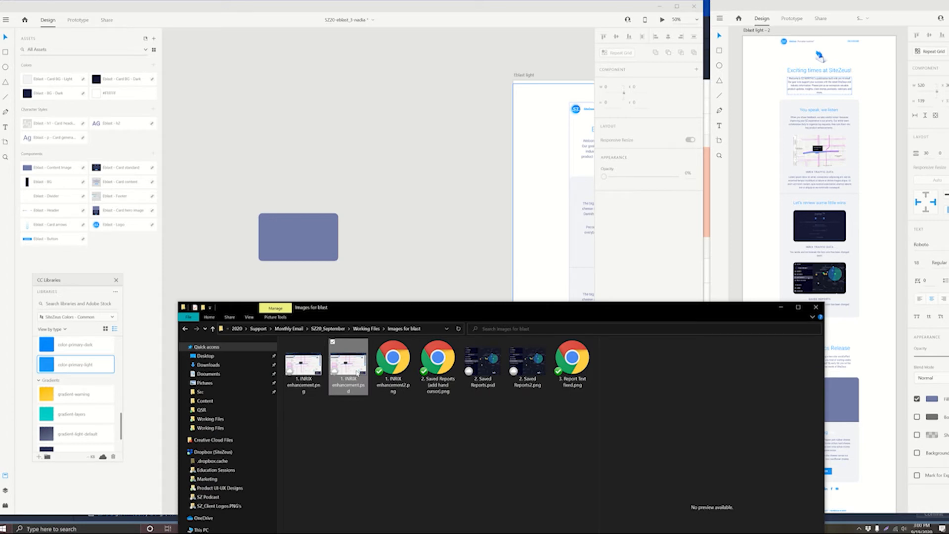
right_click(315, 252)
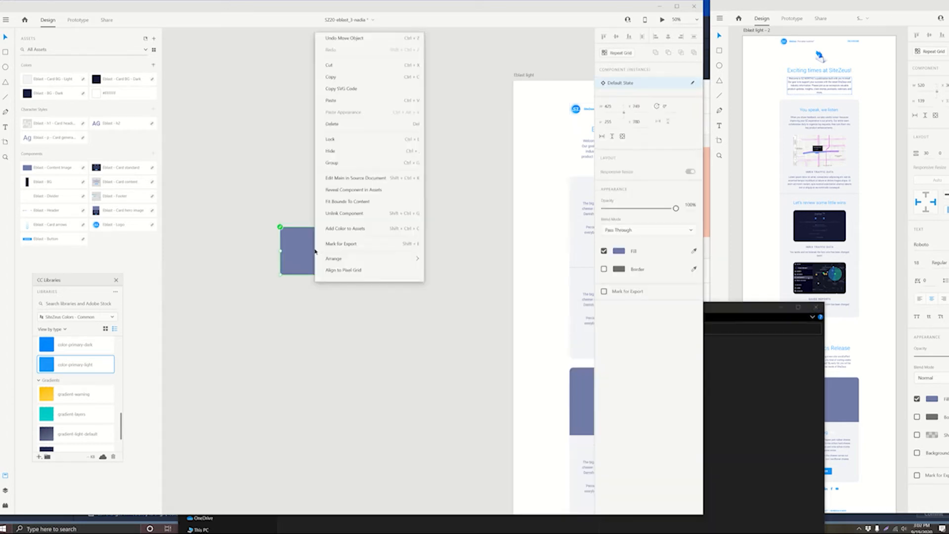
left_click(347, 213)
right_click(333, 243)
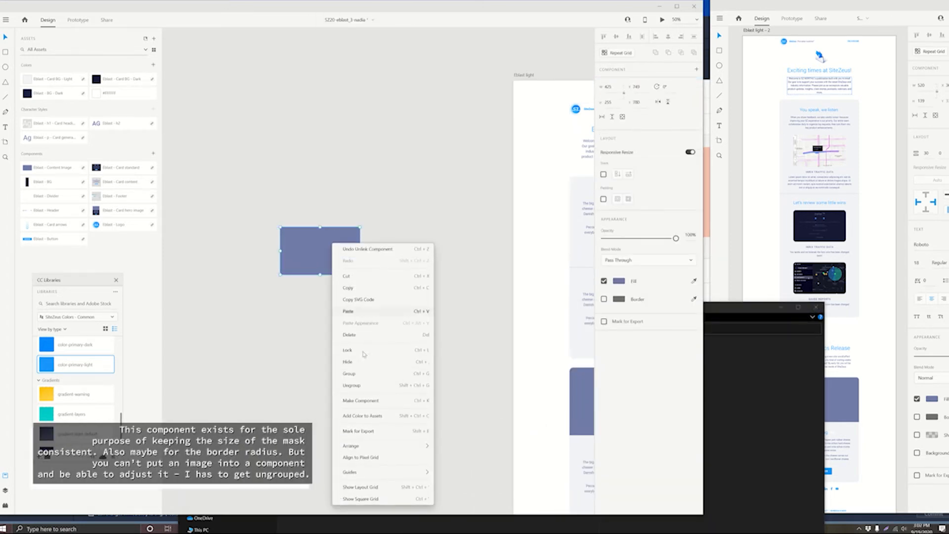
left_click(353, 385)
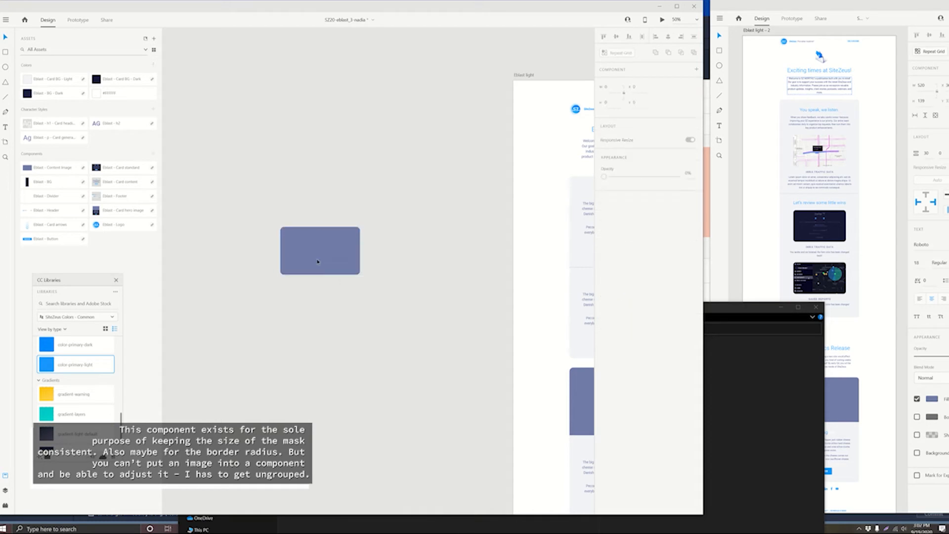
left_click(324, 259)
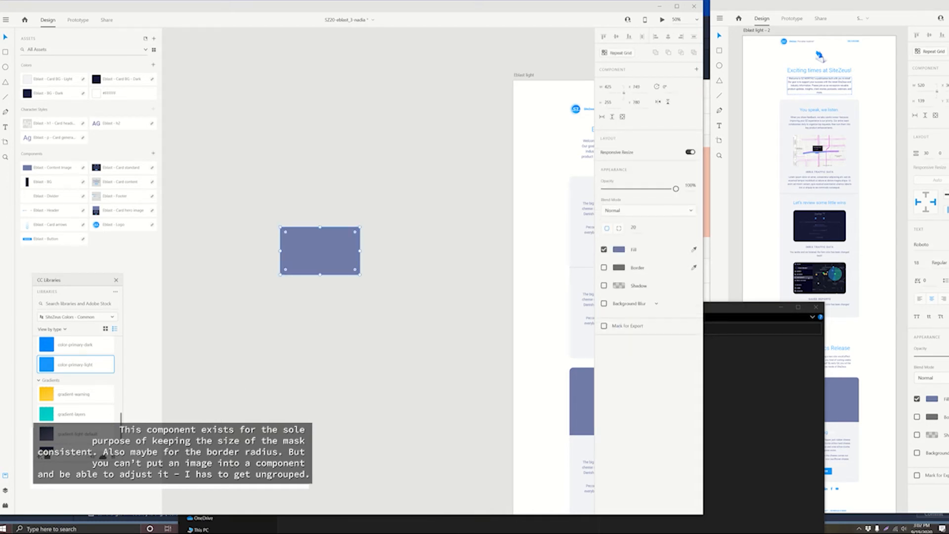
- Fill the ungrouped rectangle with the first "1. INRIX enhancement" PNG from the "Images for blast" folder
left_click(747, 309)
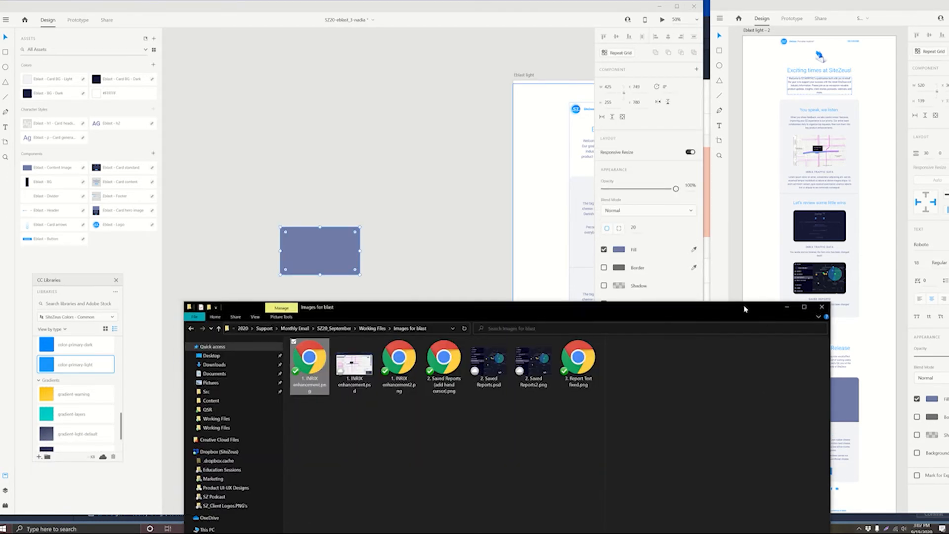
left_click_drag(745, 309, 826, 303)
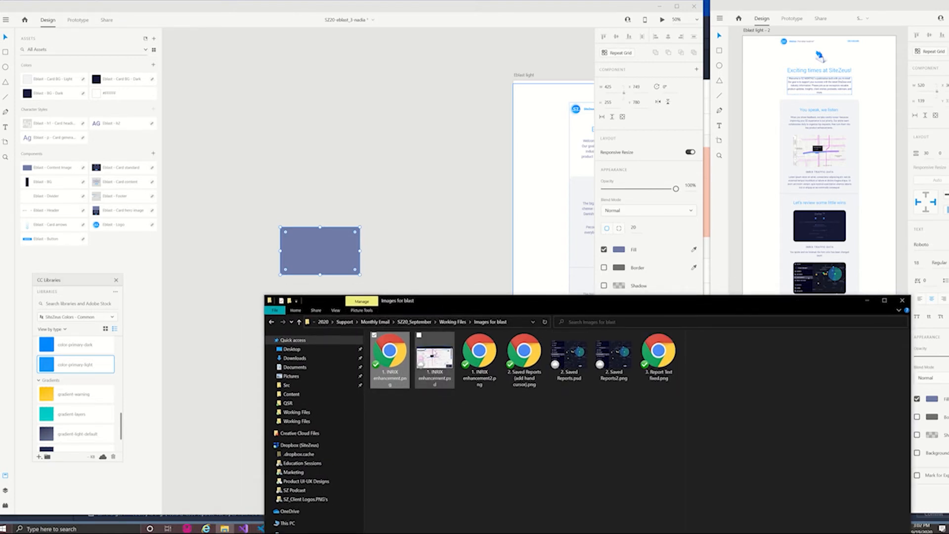
left_click_drag(390, 354, 328, 249)
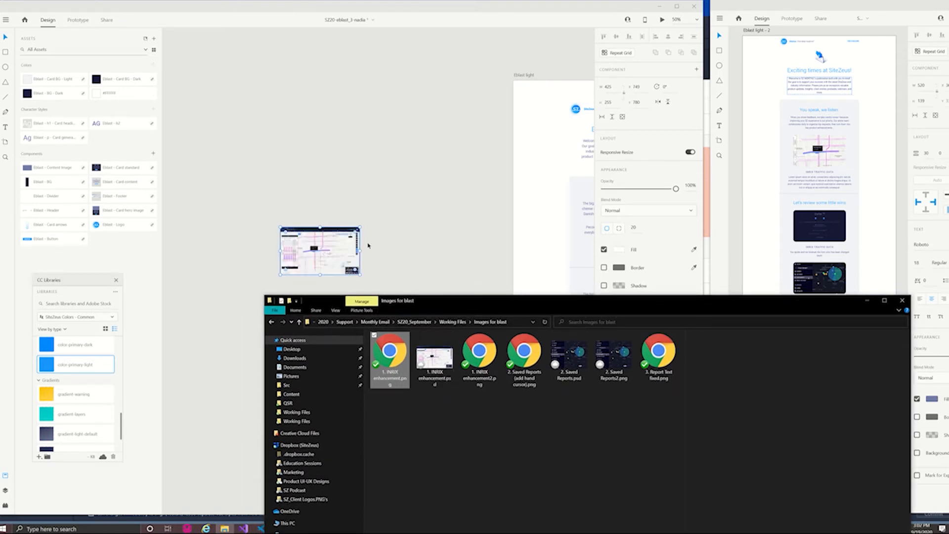
- Enlarge the INRIX enhancement image inside its rounded mask and shift it to crop in on the map
left_click(6, 492)
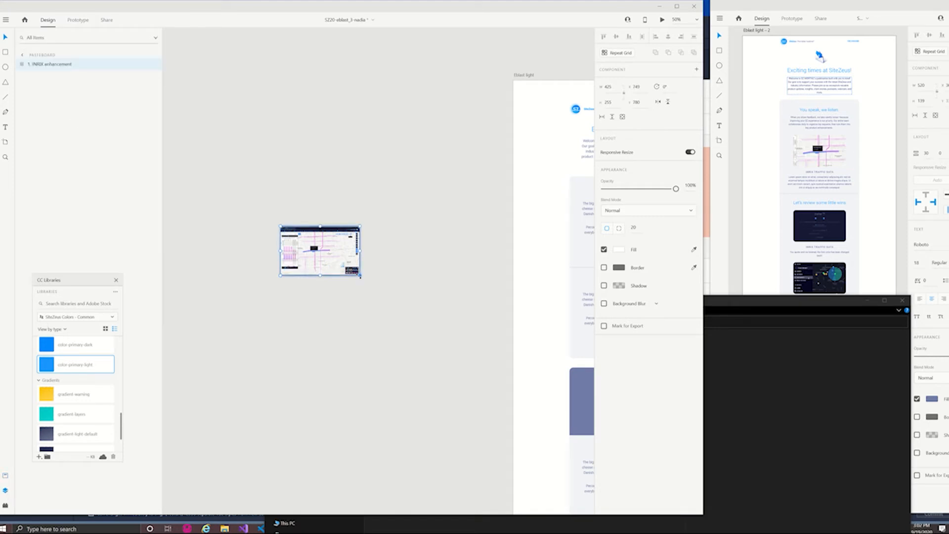
left_click_drag(361, 278, 386, 313)
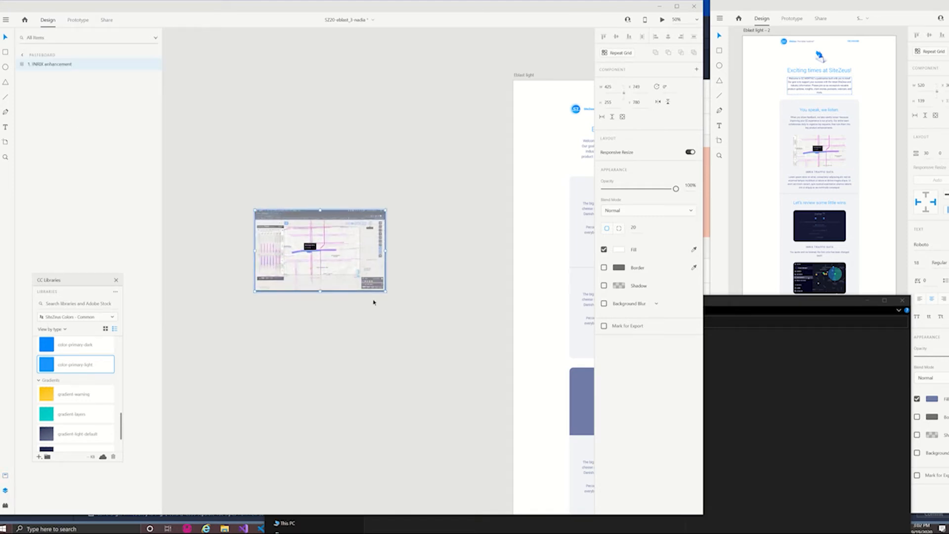
left_click_drag(343, 268, 353, 268)
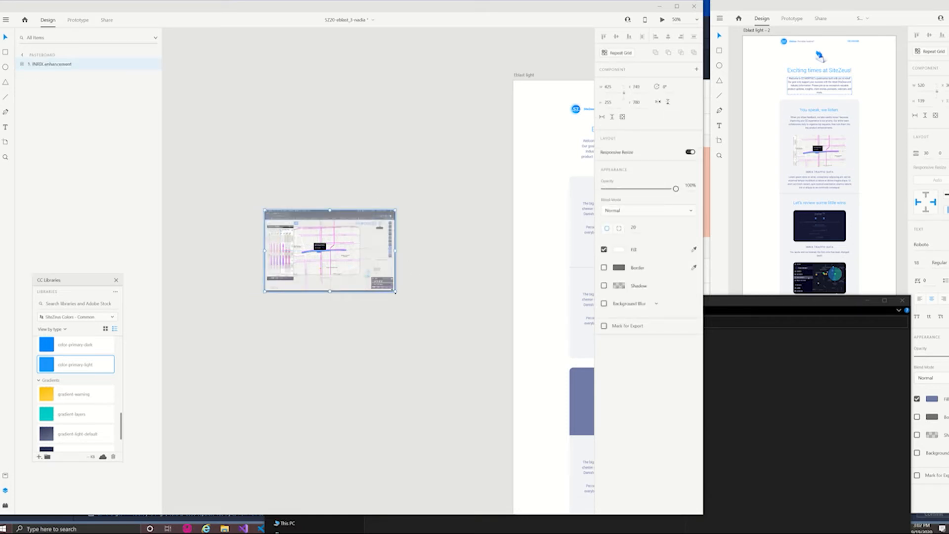
left_click_drag(397, 292, 410, 312)
left_click_drag(346, 251, 350, 251)
left_click(426, 244)
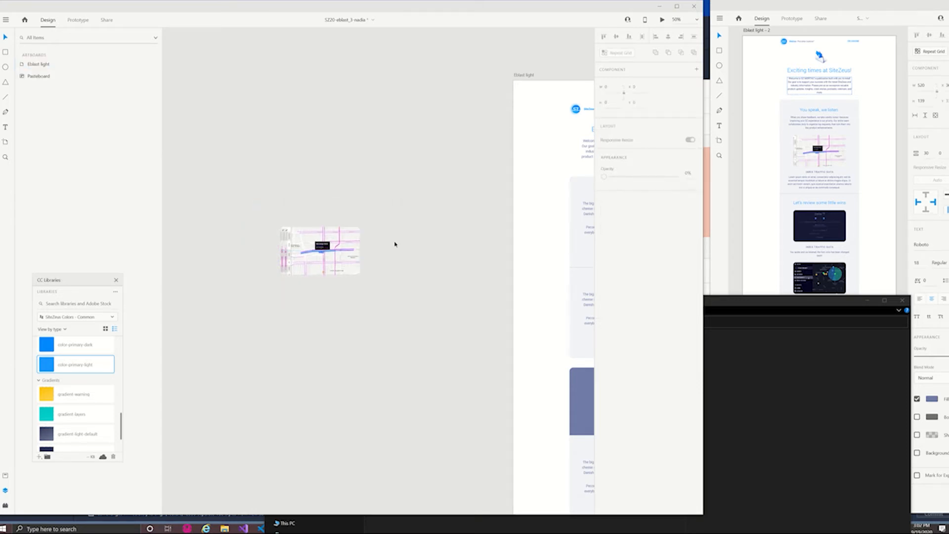
- Move the masked INRIX enhancement image onto the body text of the "You speak, we listen" block
left_click(319, 241)
left_click_drag(407, 360, 297, 383)
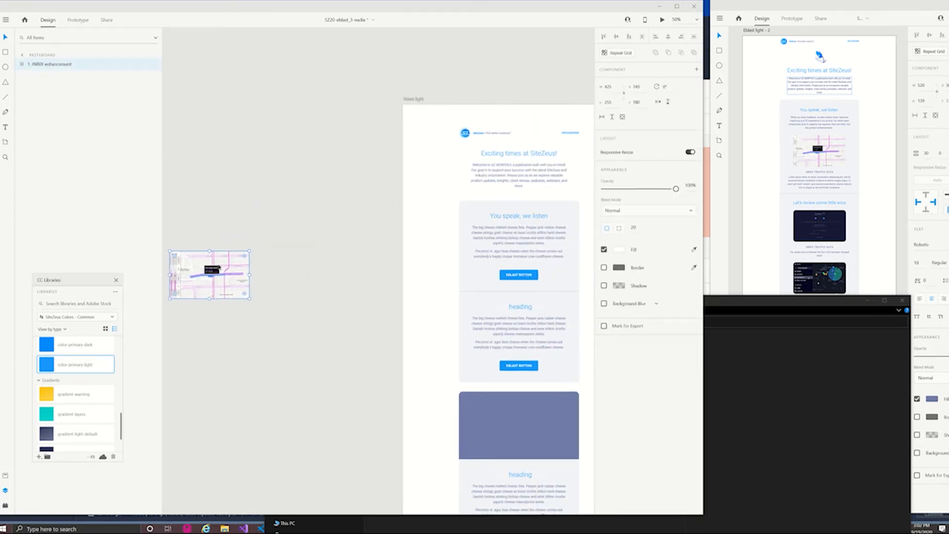
left_click_drag(211, 276, 304, 351)
left_click_drag(392, 419, 335, 418)
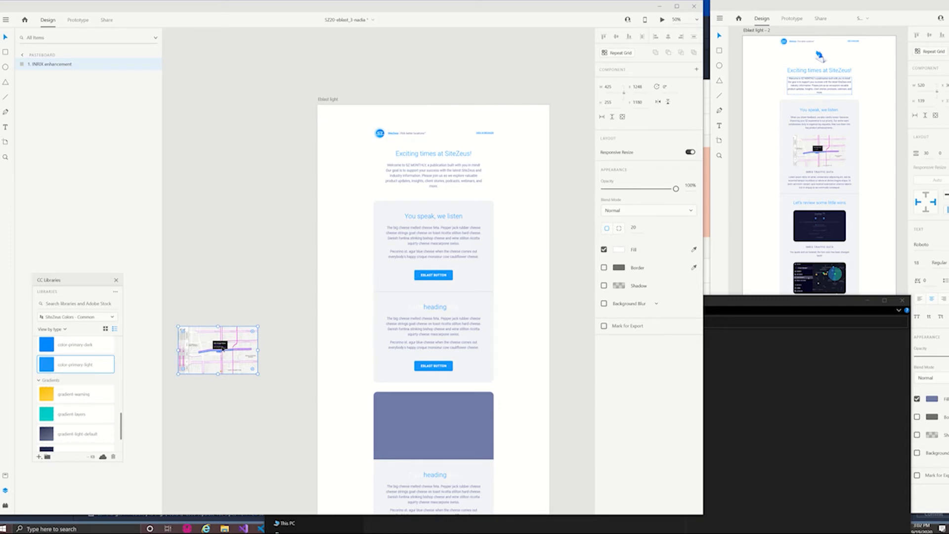
left_click_drag(223, 350, 437, 252)
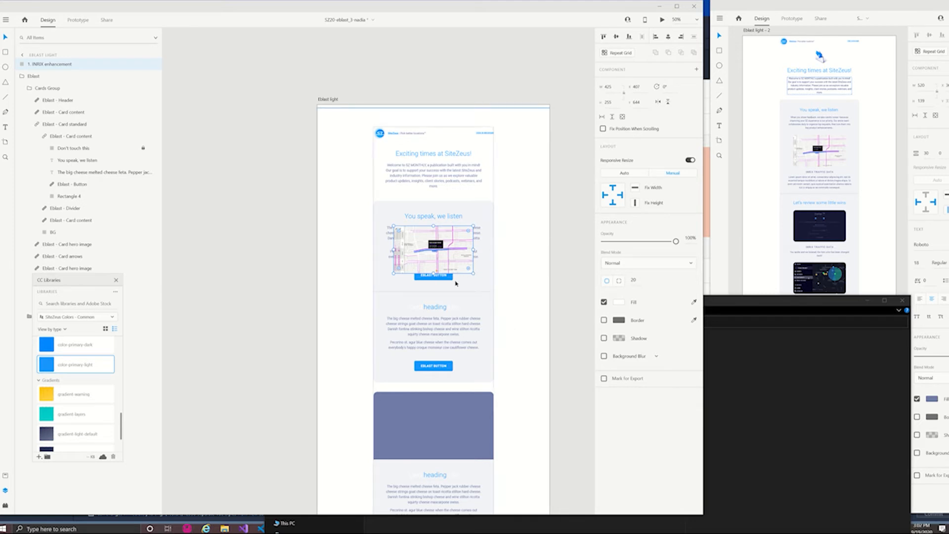
- Cut the INRIX enhancement image and paste it into the first Card content component, directly after the body text layer
key("Delete")
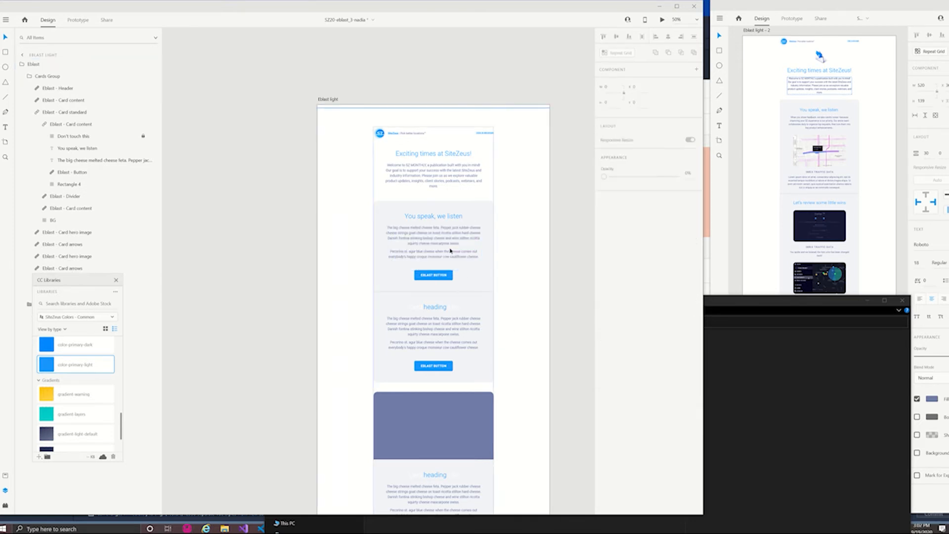
left_click(438, 242)
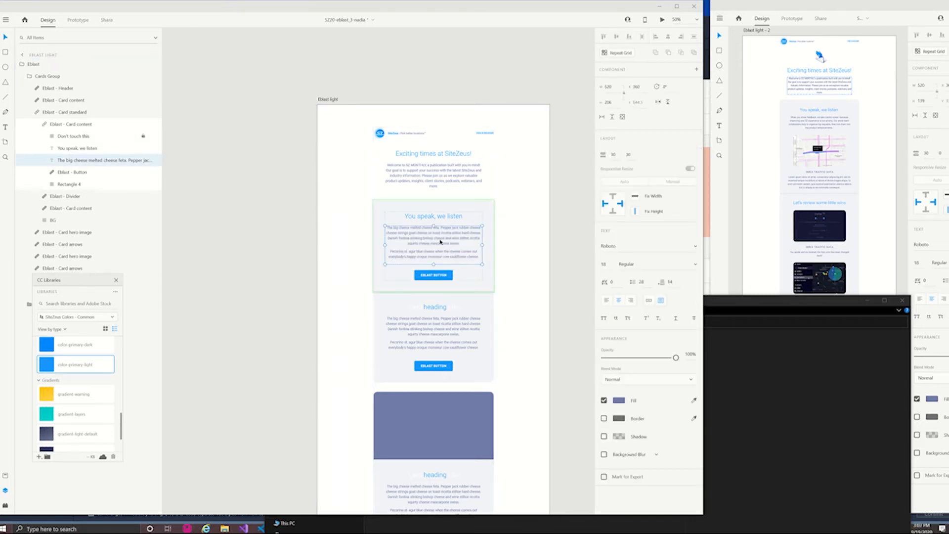
key("Escape")
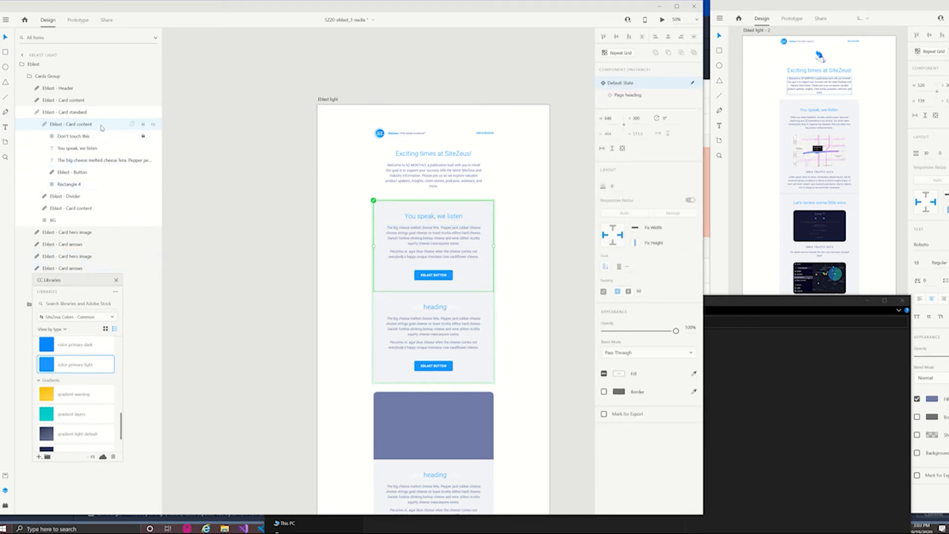
left_click(103, 160)
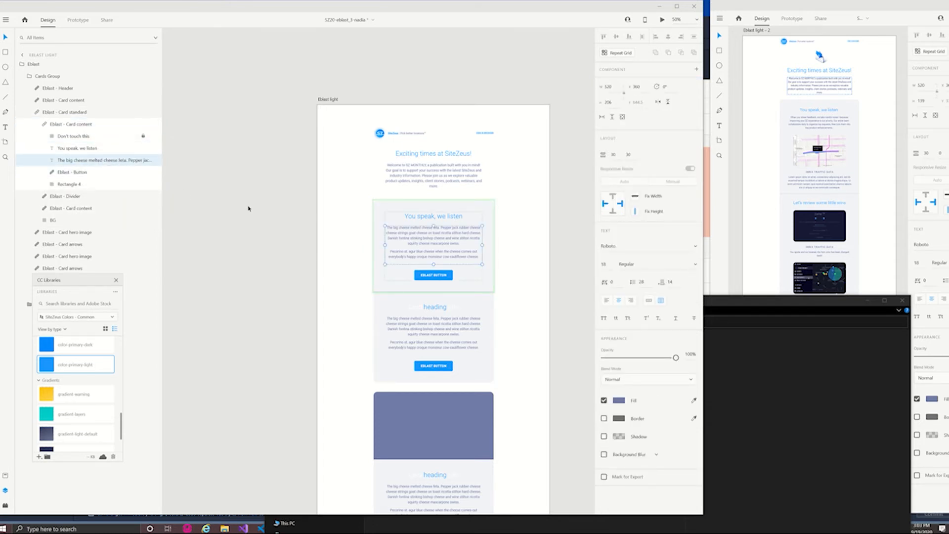
key("ctrl+v")
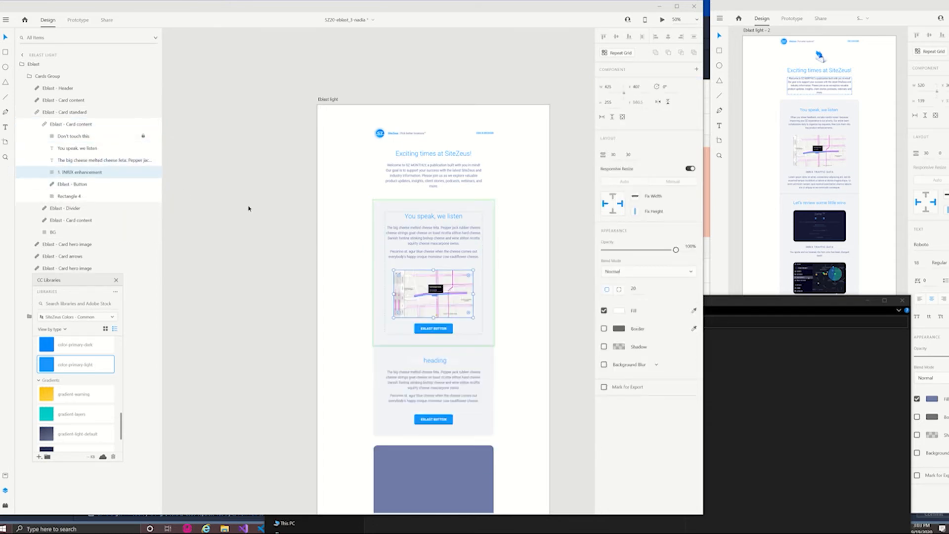
- Shorten the body text box above the map image to a height of about 107, leaving only its first paragraph
left_click(437, 245)
left_click_drag(433, 265, 434, 245)
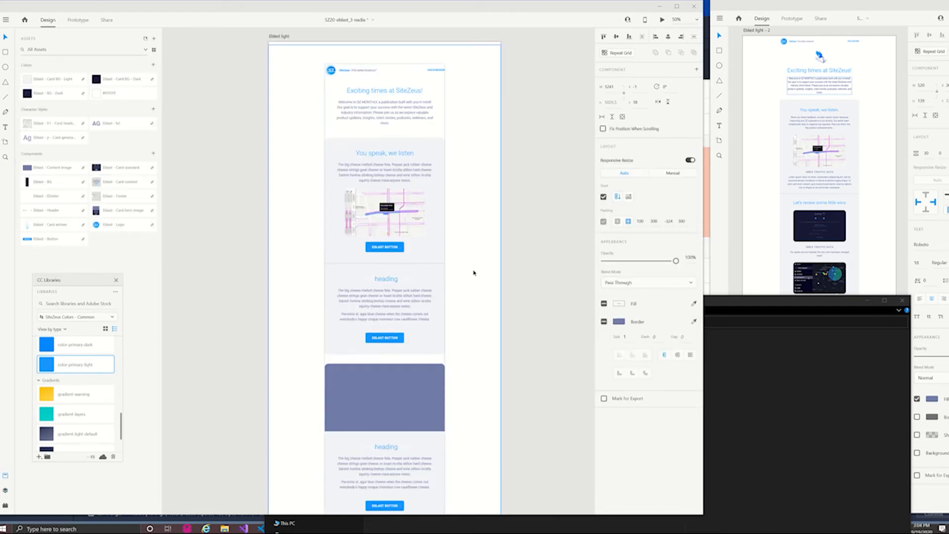
left_click(521, 288)
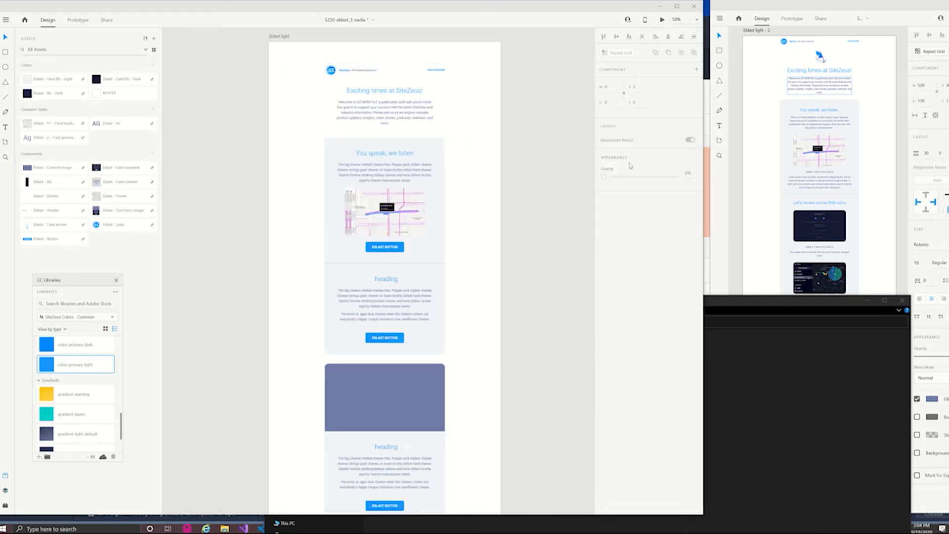
- Duplicate the "You speak, we listen" heading below the map image, apply the Eblast H2 character style and set it to auto width
double_click(375, 154)
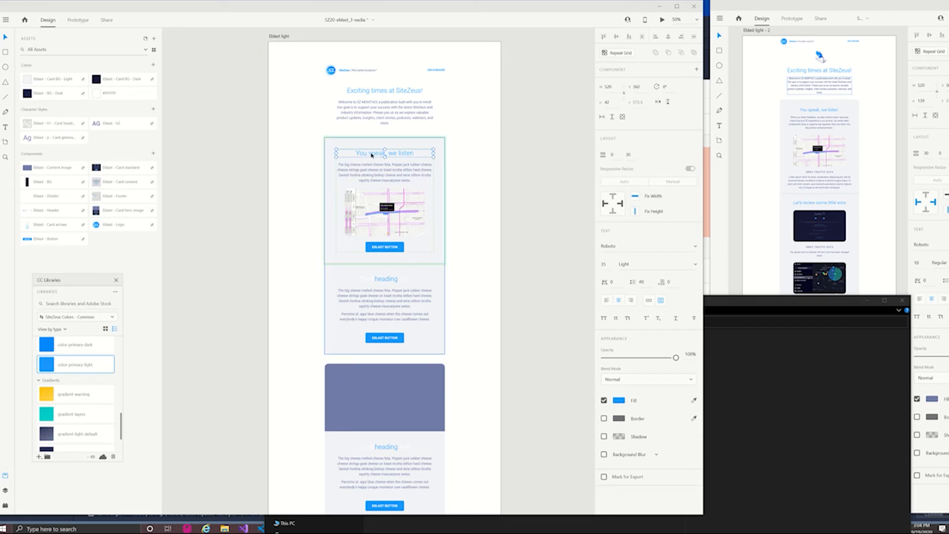
left_click_drag(372, 155, 376, 249)
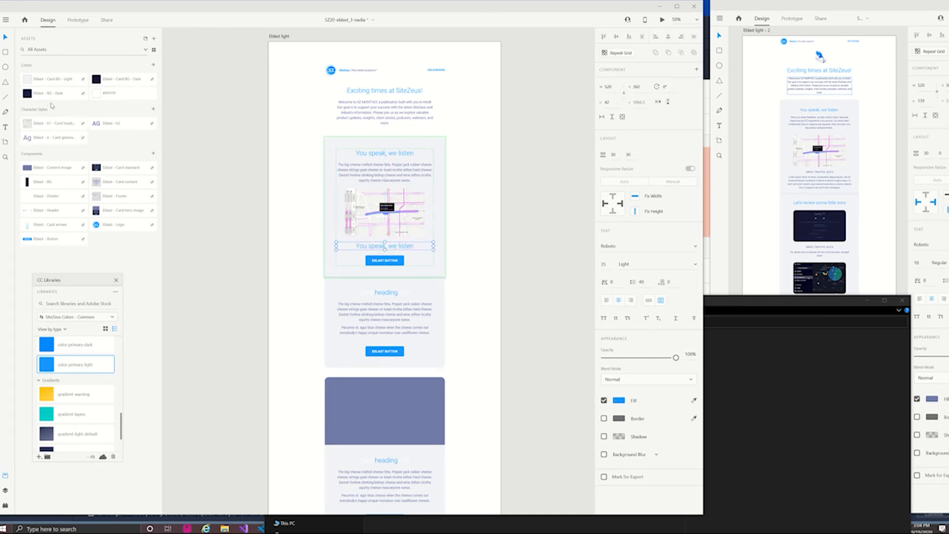
left_click(119, 127)
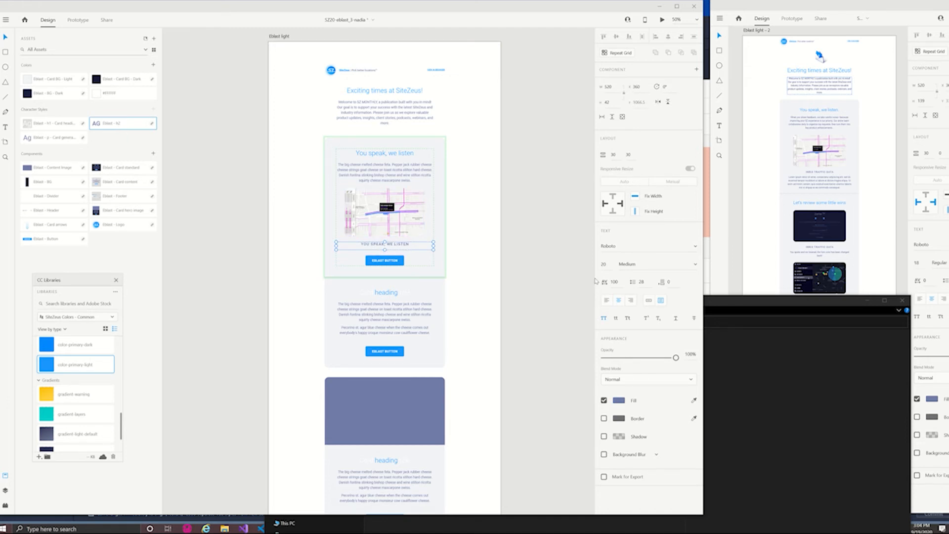
left_click(649, 300)
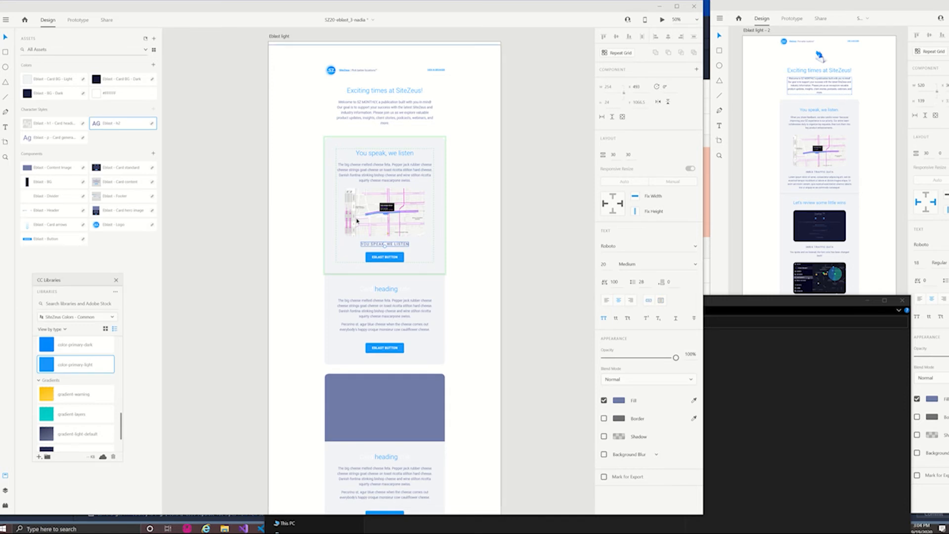
- Duplicate the body paragraph, place the copy below the new subheading, and delete the Eblast button from that block
left_click(397, 179)
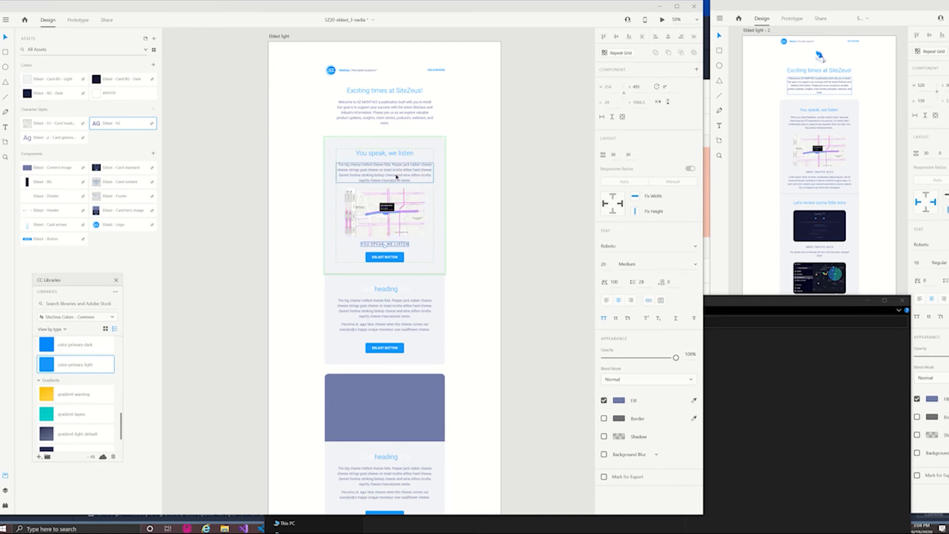
key("ctrl+d")
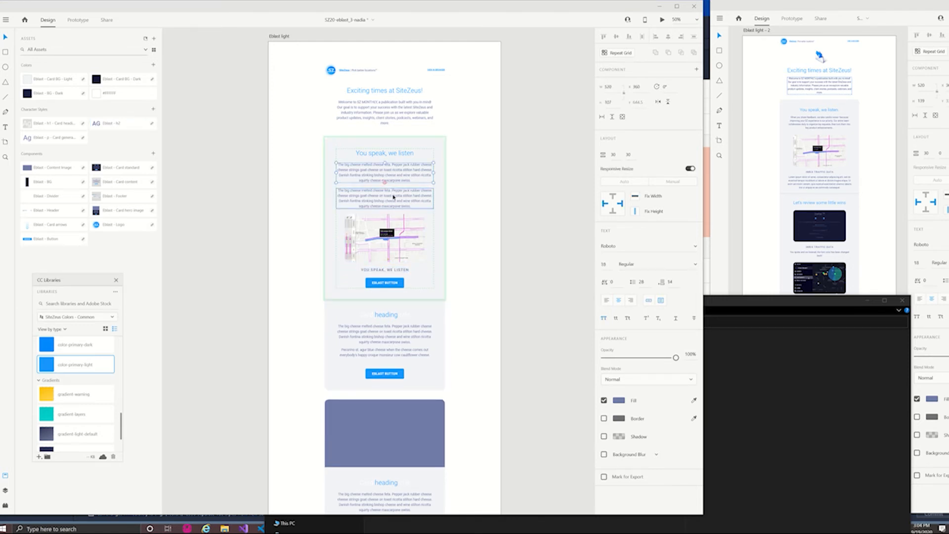
left_click_drag(390, 199, 394, 264)
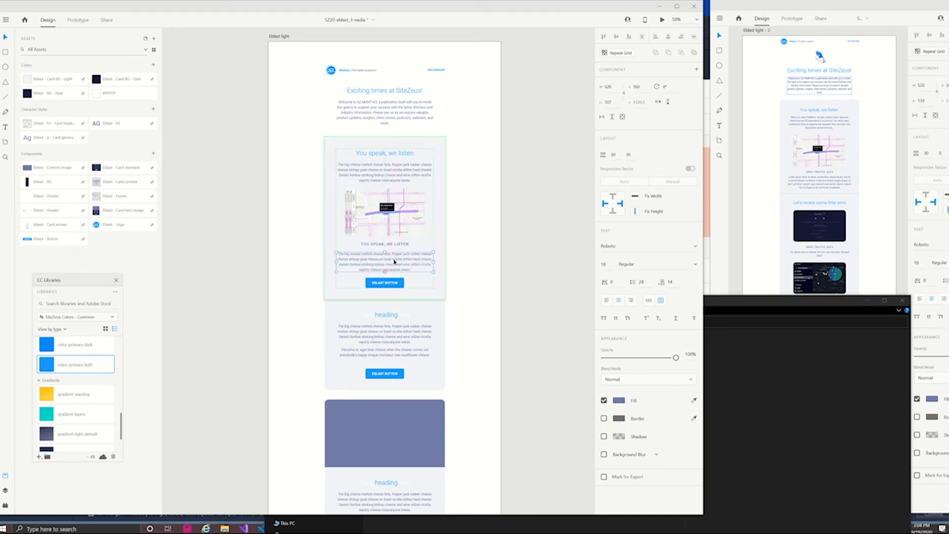
left_click(388, 283)
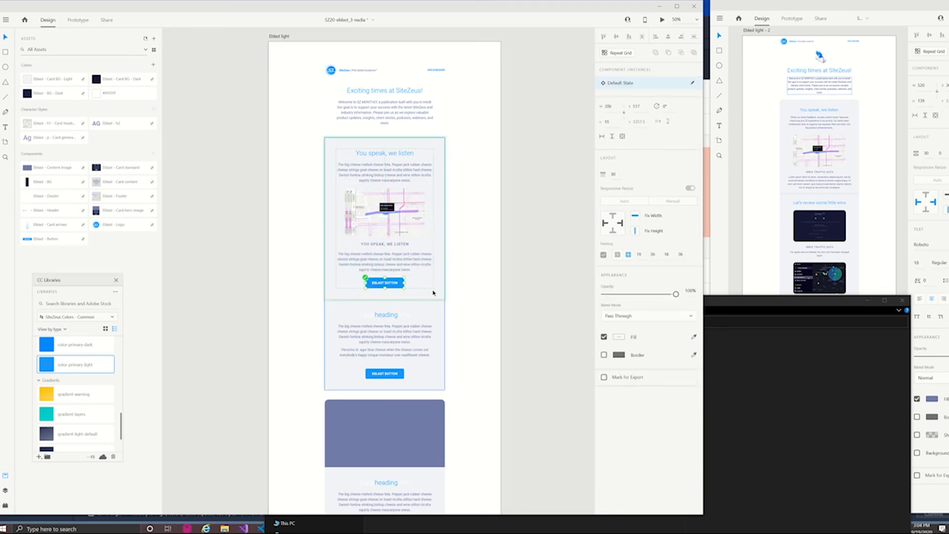
key("Delete")
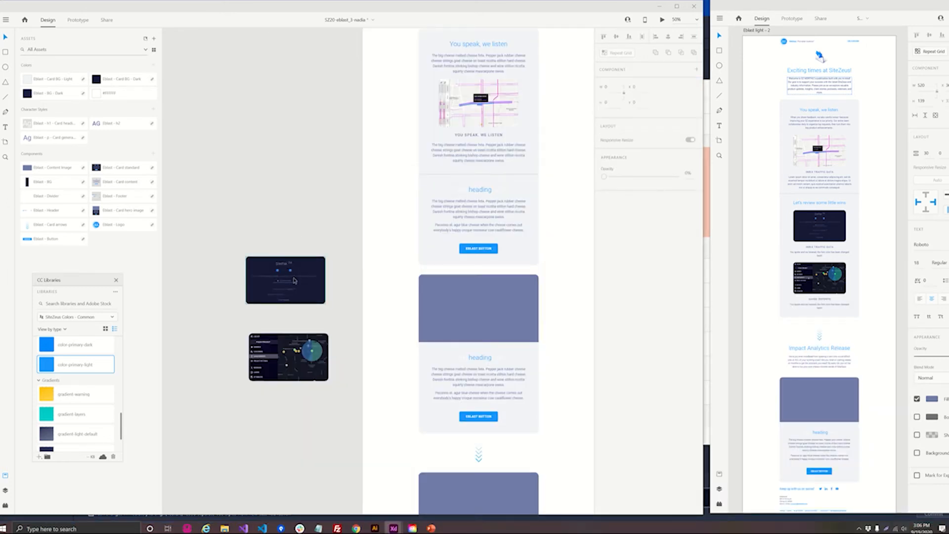
- Move the two dark screenshot images from the pasteboard onto the artboard and center each one horizontally
left_click(291, 285)
left_click_drag(291, 285, 435, 245)
left_click_drag(299, 358, 437, 324)
left_click(442, 251)
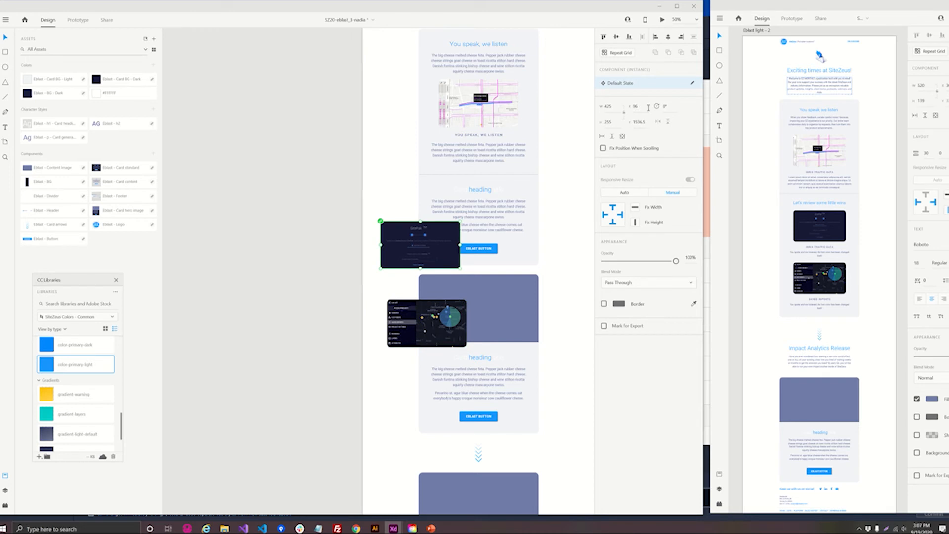
left_click(668, 36)
left_click(443, 317)
left_click(668, 37)
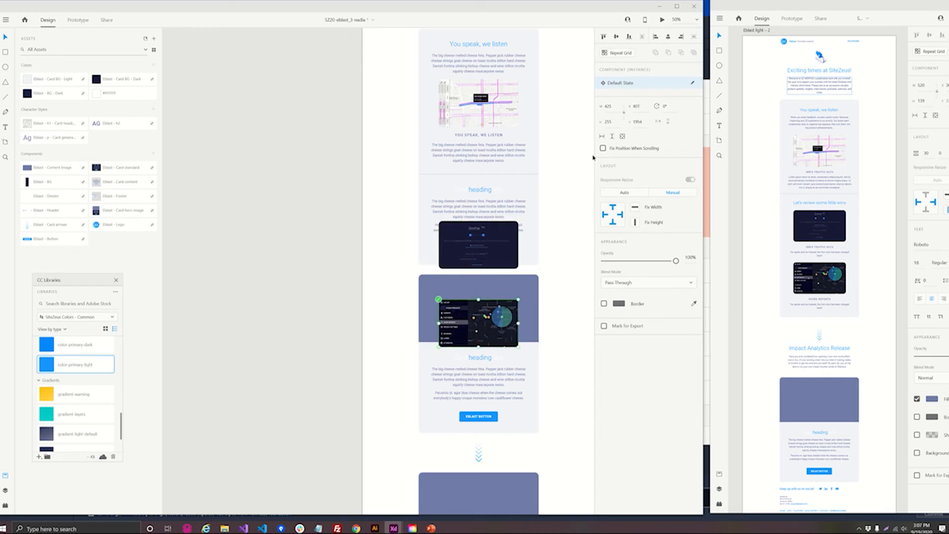
- Cut the upper dark screenshot image and paste it into the second Card content component, directly after the body text
left_click(477, 245)
key("Delete")
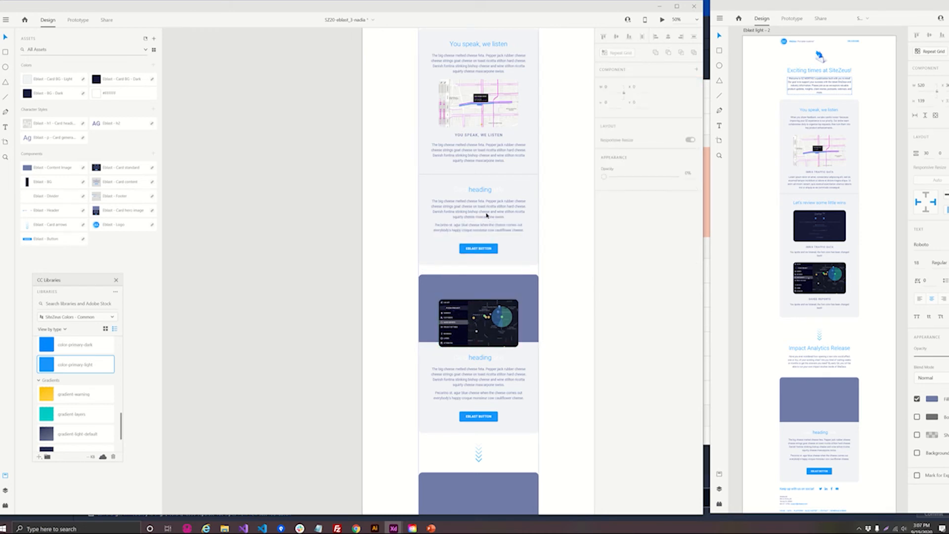
left_click(483, 210)
double_click(483, 211)
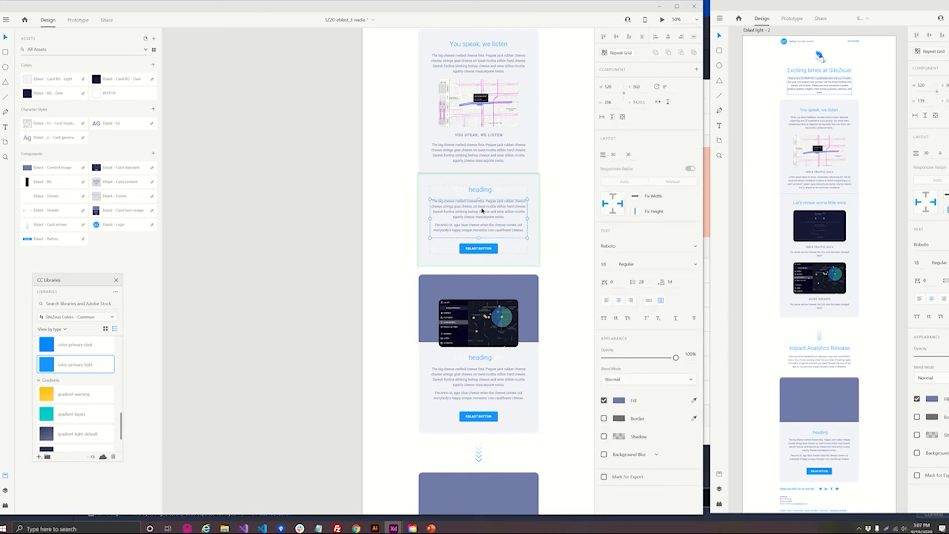
key("Escape")
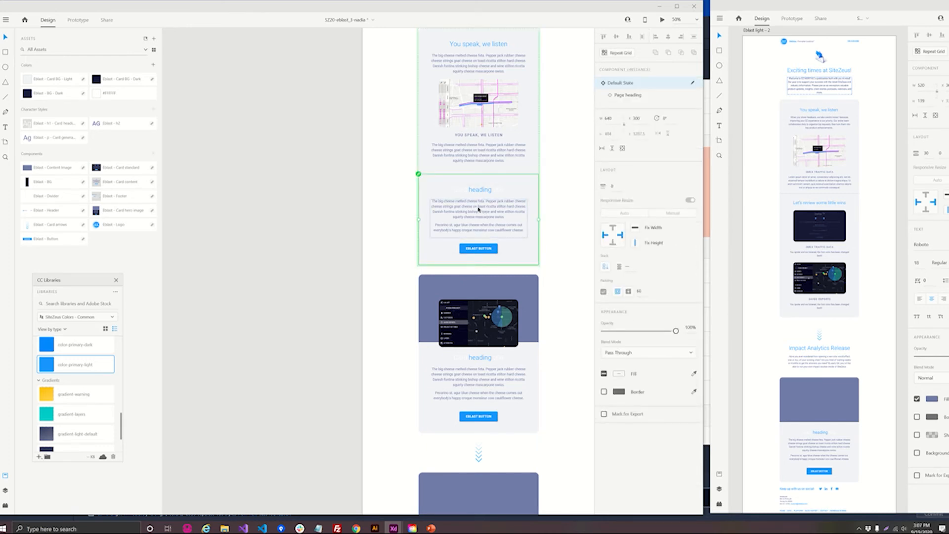
double_click(478, 208)
key("ctrl+v")
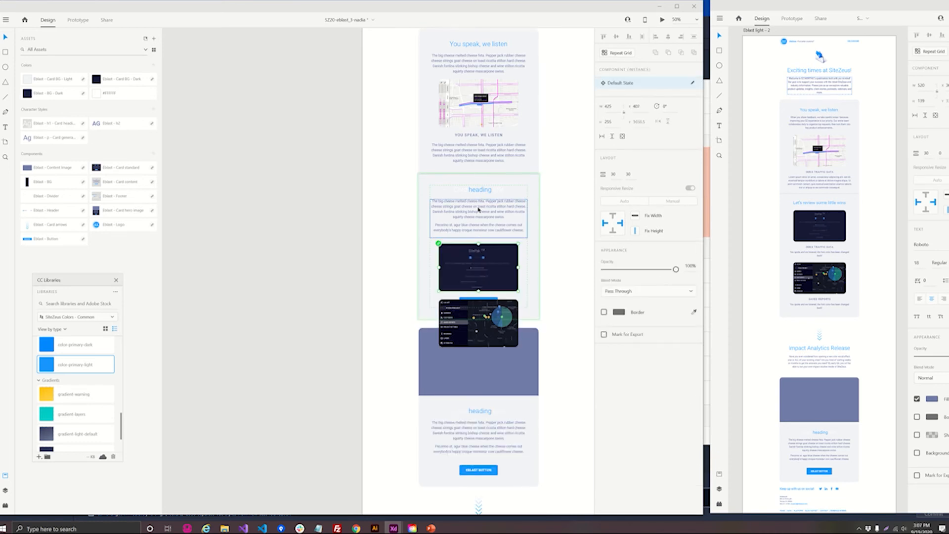
- Cut the dark map dashboard image and paste it below the first dark image inside the second card
left_click(480, 332)
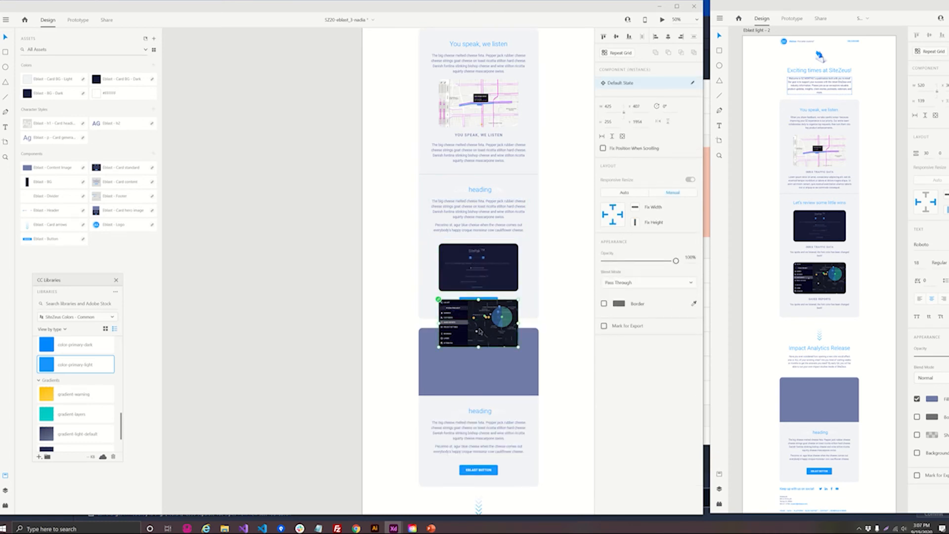
key("Delete")
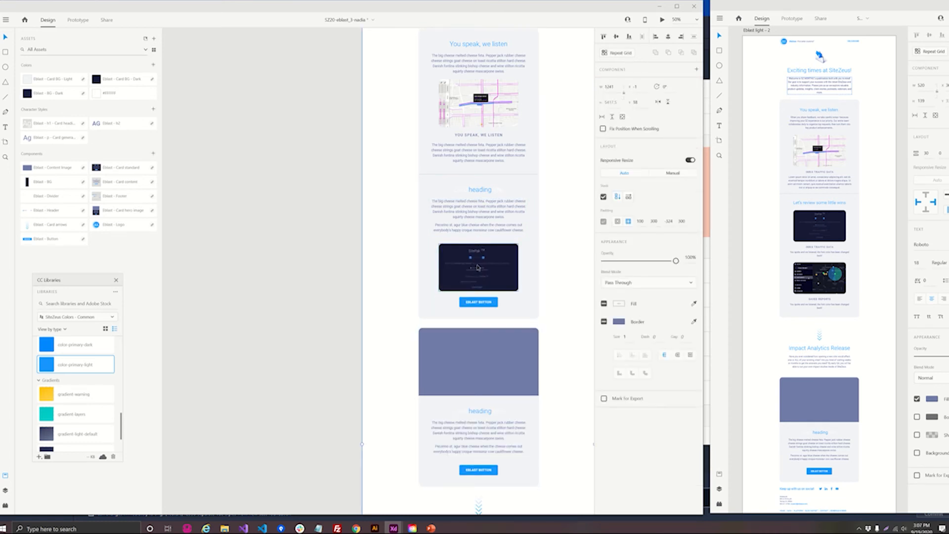
left_click(482, 268)
key("ctrl+k")
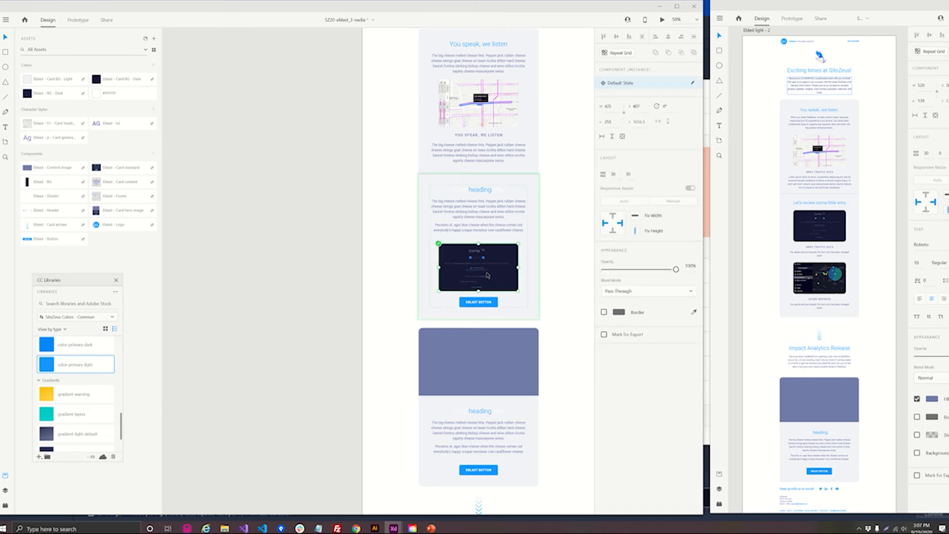
key("ctrl+v")
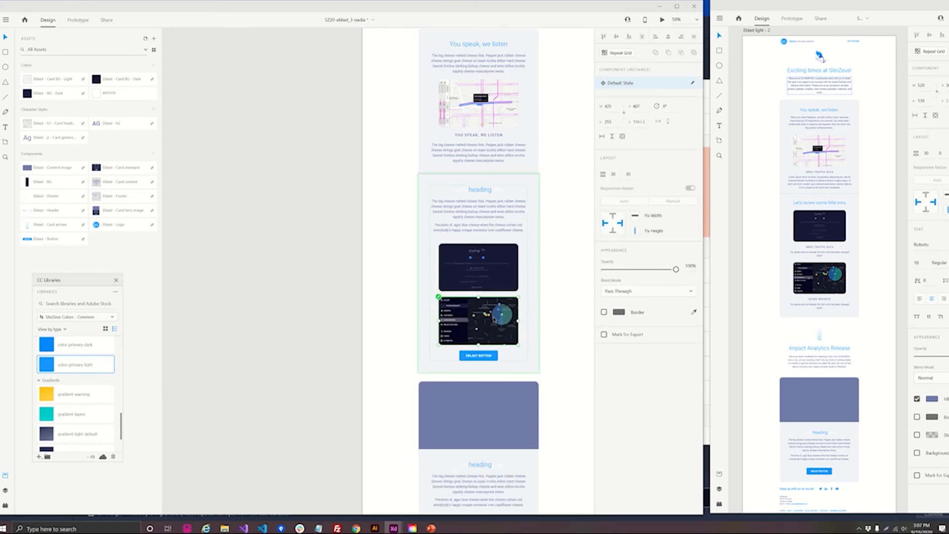
- Try to duplicate the "You speak, we listen" subheading and move the copy down toward the second card
left_click(483, 136)
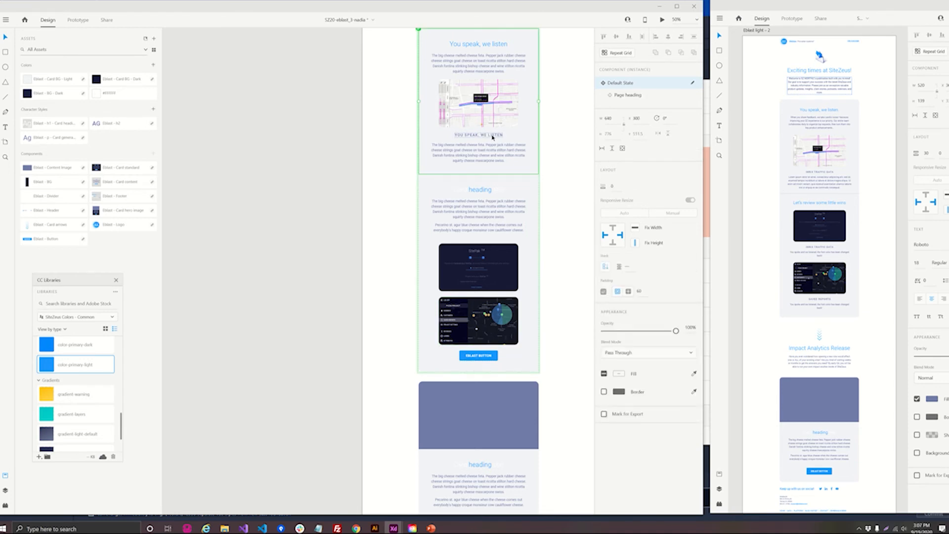
double_click(492, 137)
key("ctrl+d")
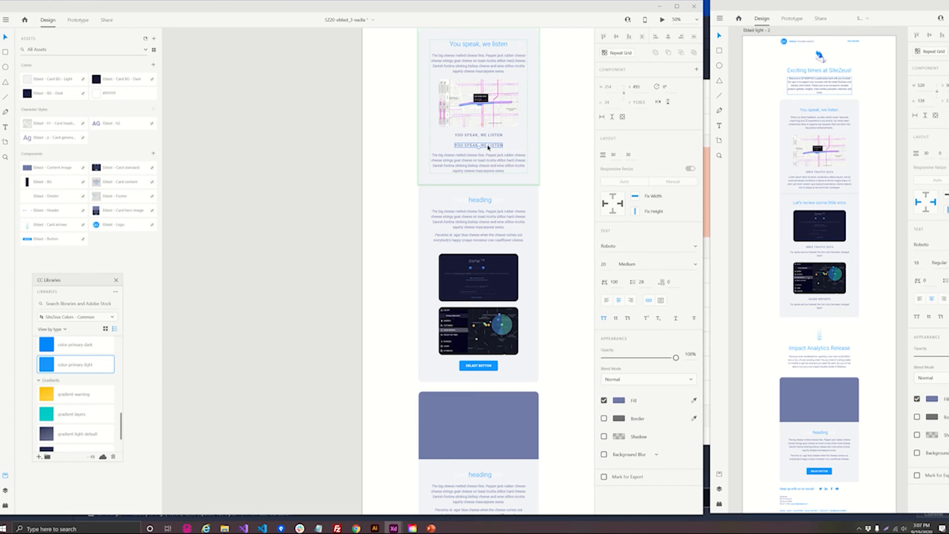
left_click_drag(488, 147, 492, 175)
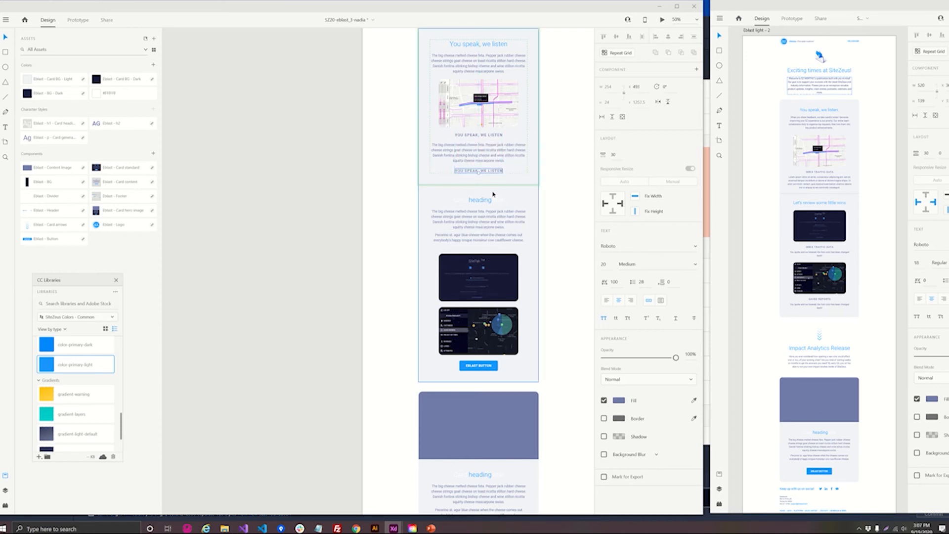
key("Up")
key("ctrl+z")
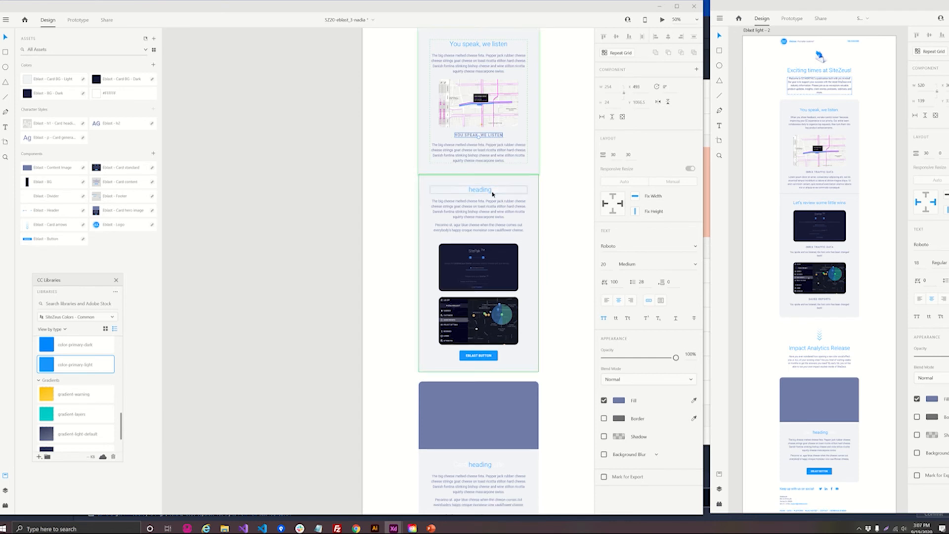
- Duplicate the subheading below the light map image and cut the copy out of the first card
scroll(493, 193, "up", 1)
key("ctrl+d")
left_click_drag(486, 169, 485, 233)
key("ctrl+z")
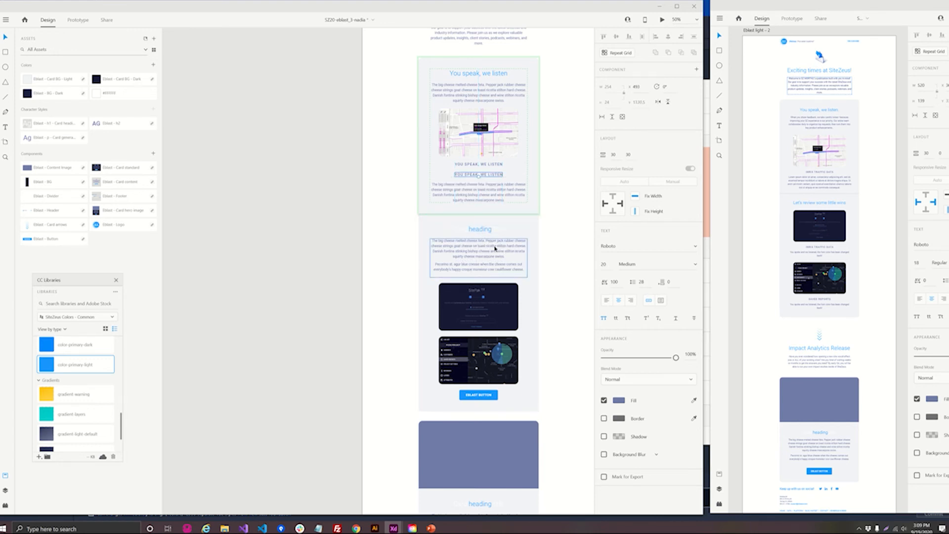
key("Delete")
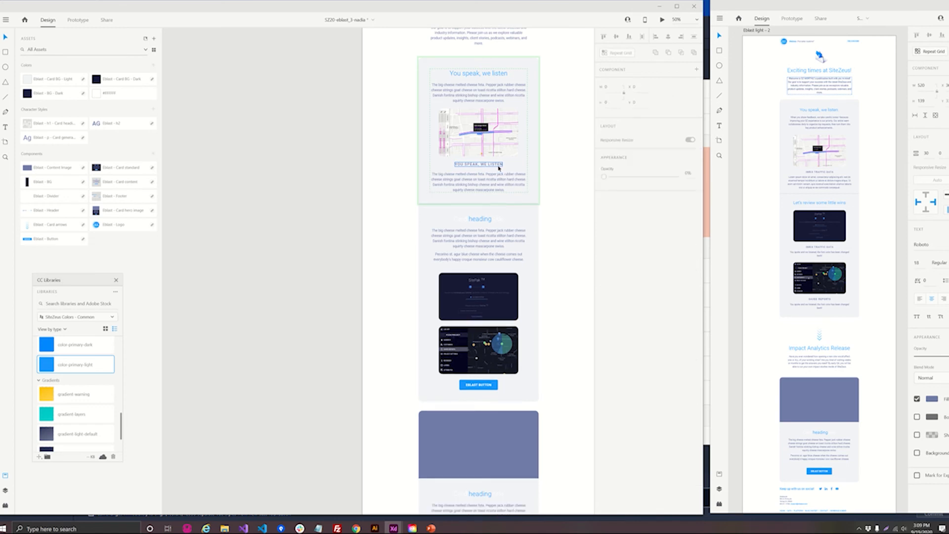
- Paste the "You speak, we listen" subheading twice into the second card, placing one copy directly under each dark image
double_click(466, 263)
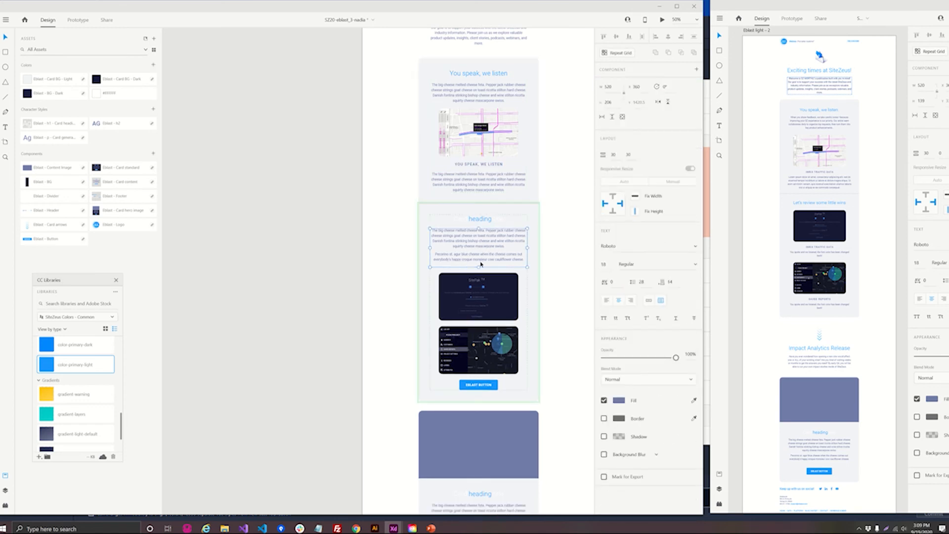
key("ctrl+v")
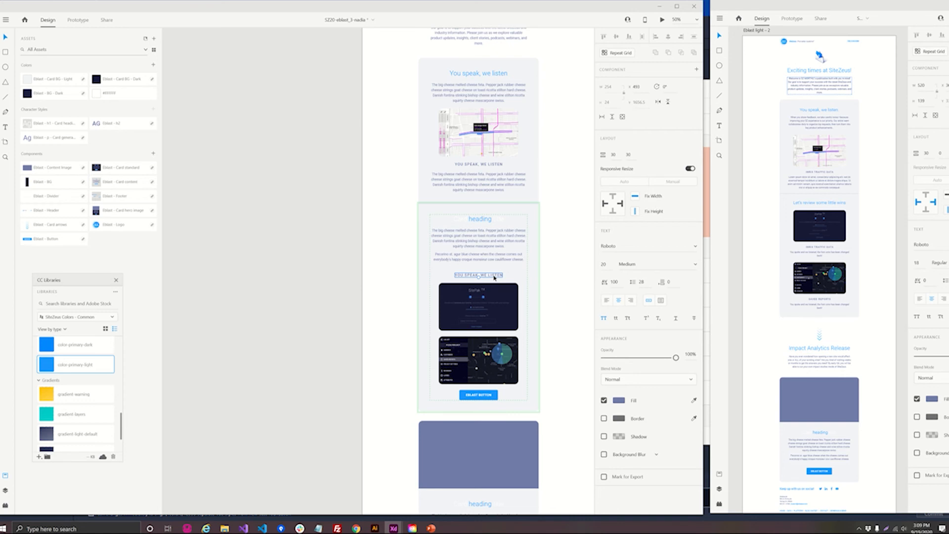
left_click_drag(494, 277, 496, 331)
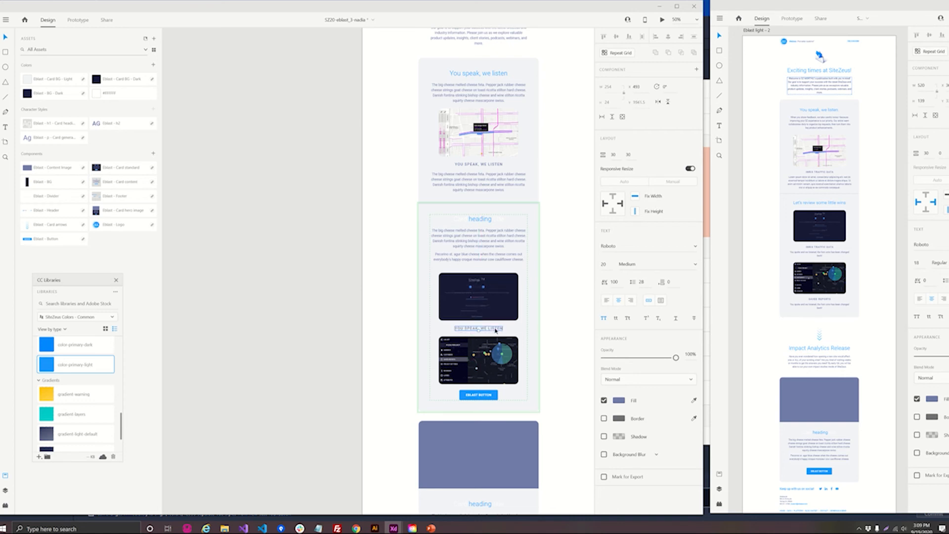
key("ctrl+v")
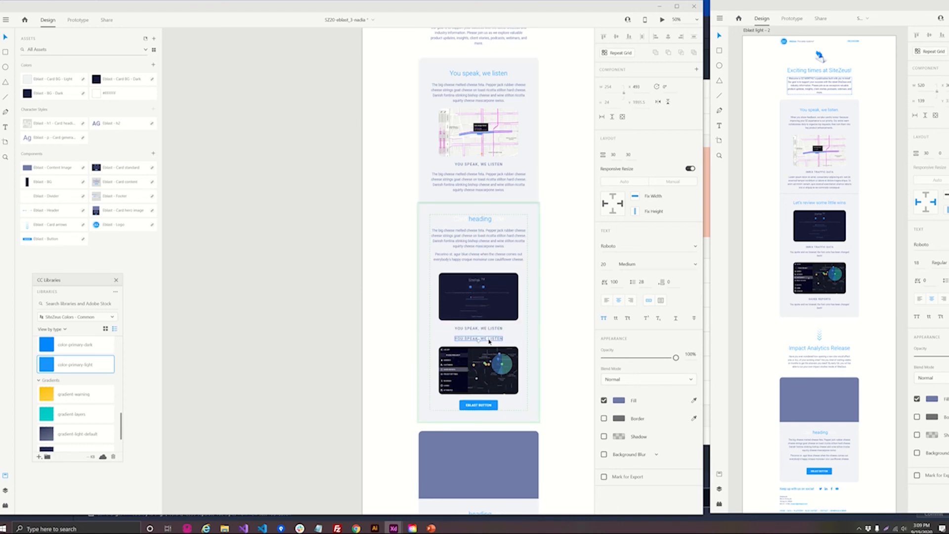
left_click_drag(495, 340, 496, 394)
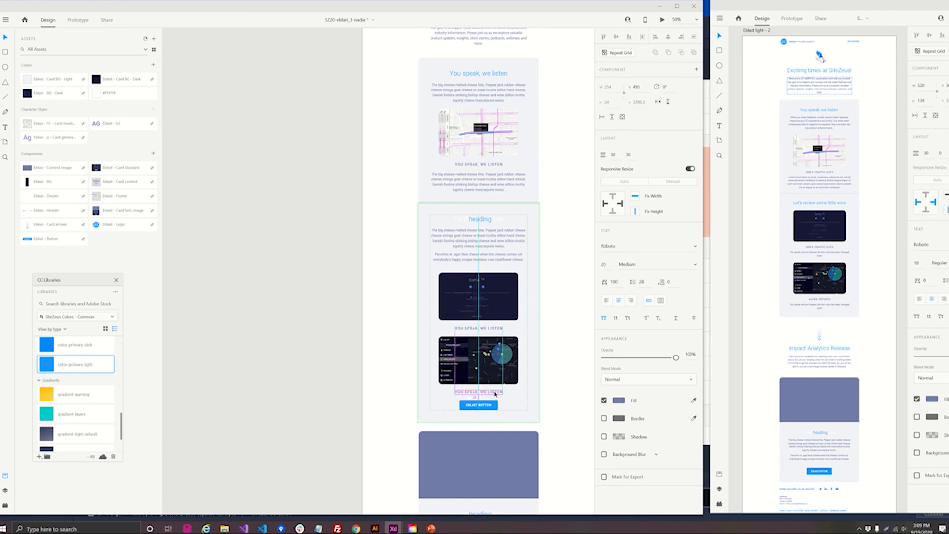
- Place the second card's body text and a duplicate of it so one sits under each subheading
left_click(485, 251)
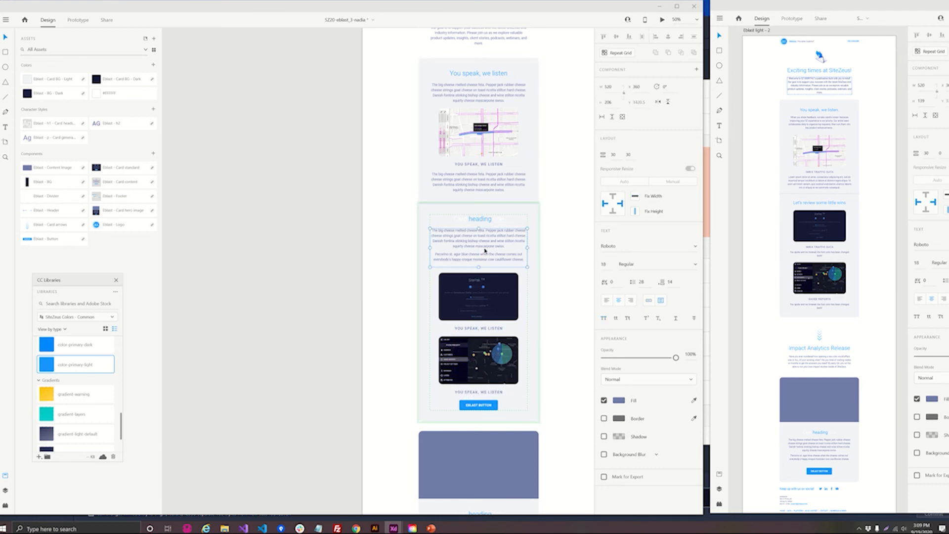
left_click_drag(493, 247, 482, 416)
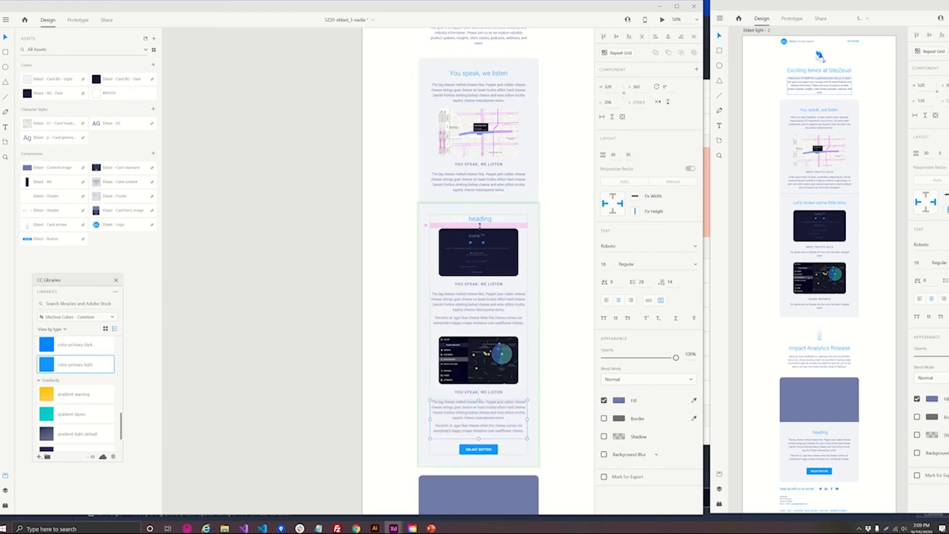
- Shorten both body text boxes in the second card to two lines and delete the Eblast button below them
left_click(483, 308)
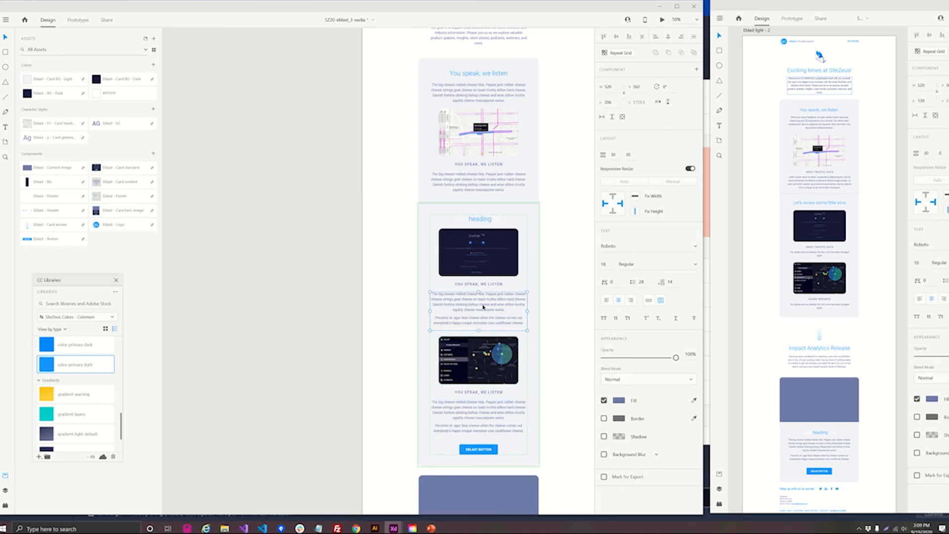
left_click_drag(478, 330, 473, 302)
left_click(478, 396)
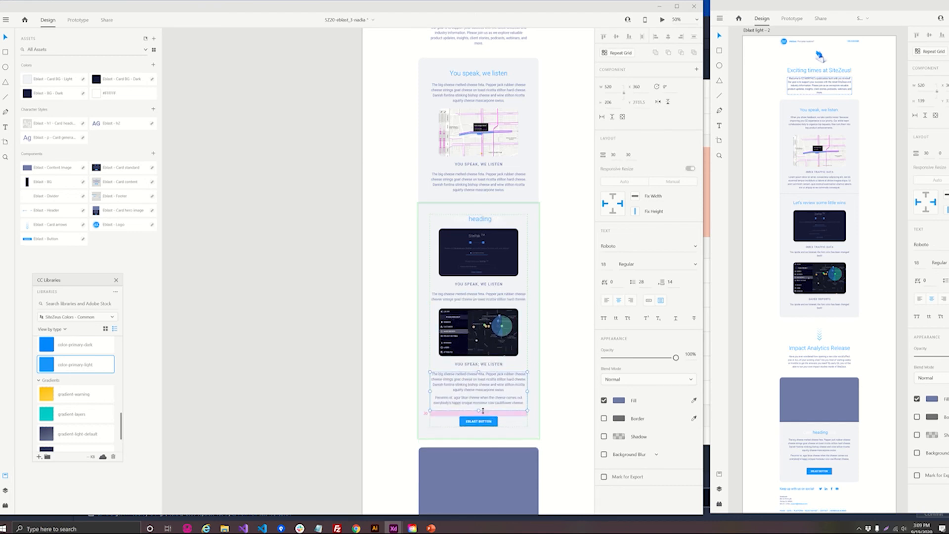
left_click_drag(478, 417, 478, 382)
left_click(480, 394)
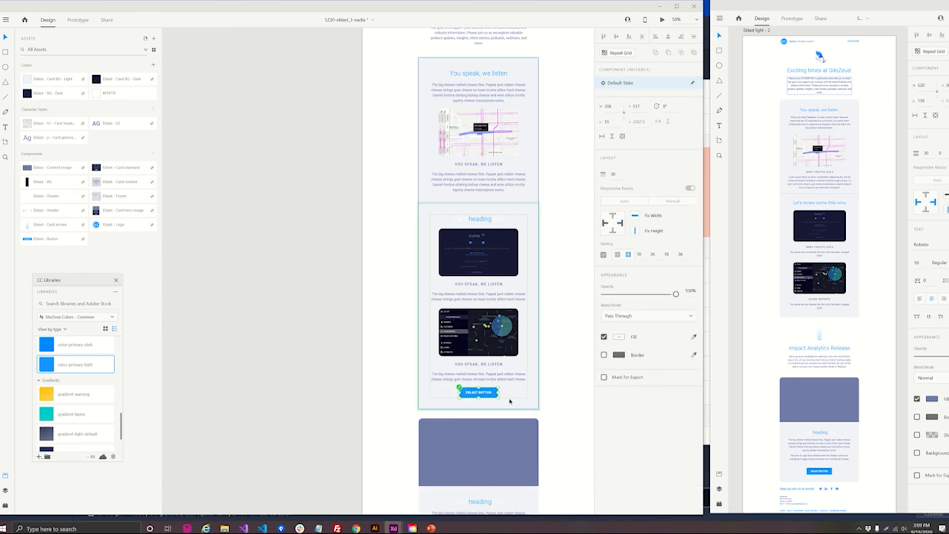
key("Delete")
- Move the card arrow up to sit directly below the second card, above the first blue image card
scroll(534, 405, "down", 3)
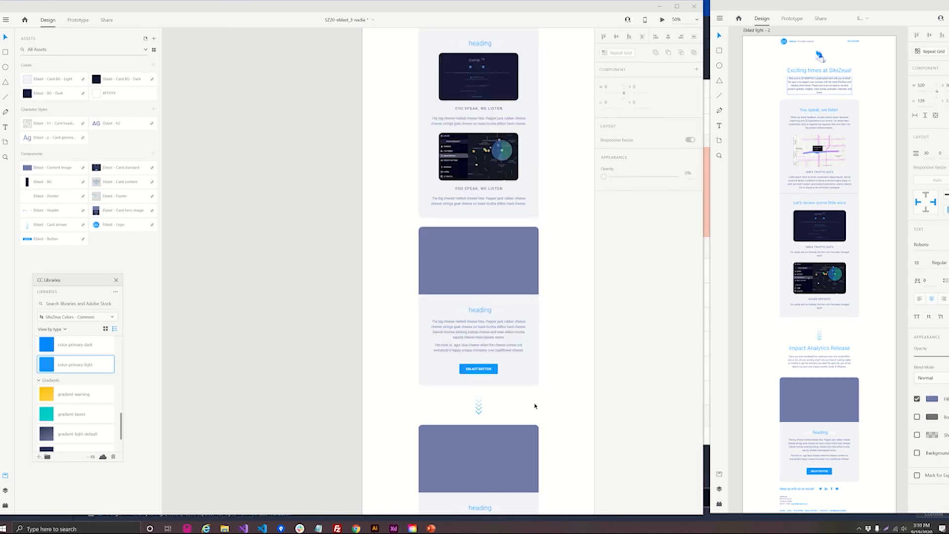
left_click(479, 406)
double_click(479, 407)
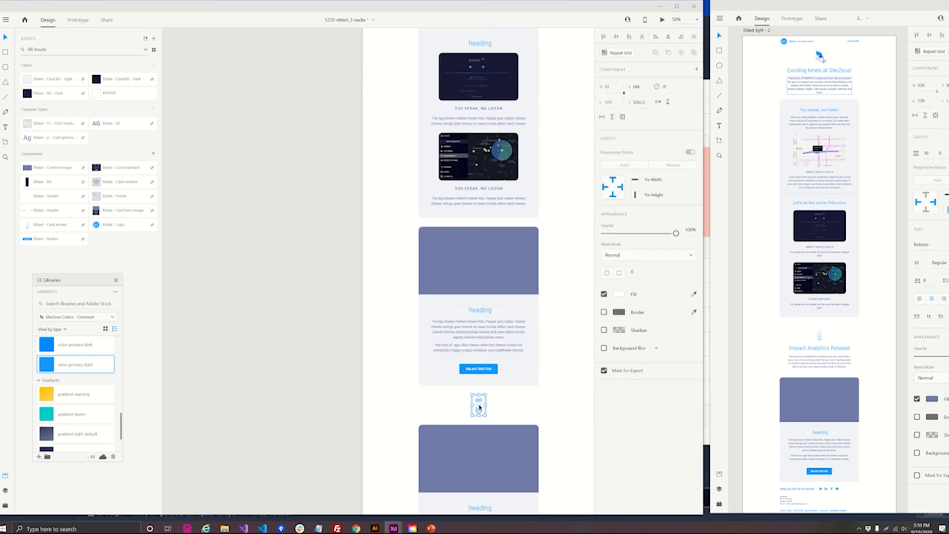
double_click(492, 414)
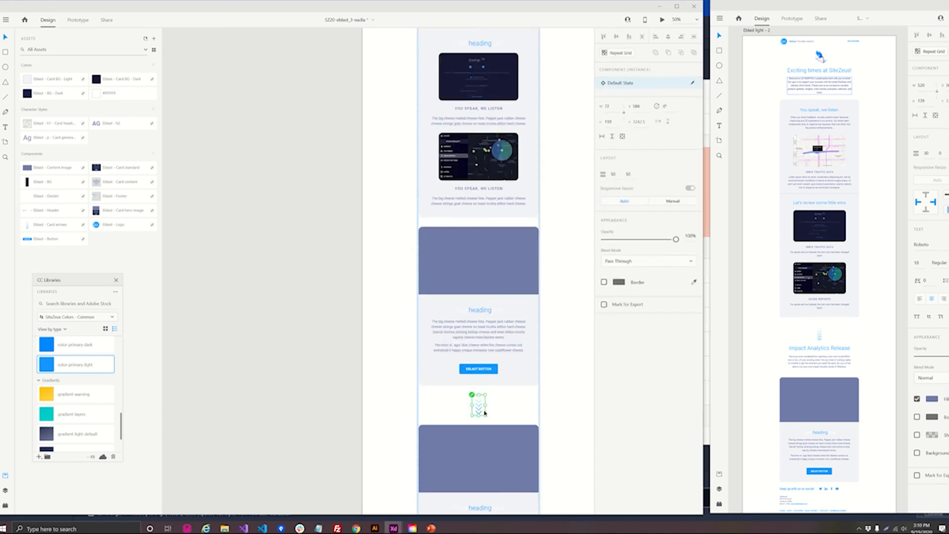
left_click_drag(480, 409, 483, 236)
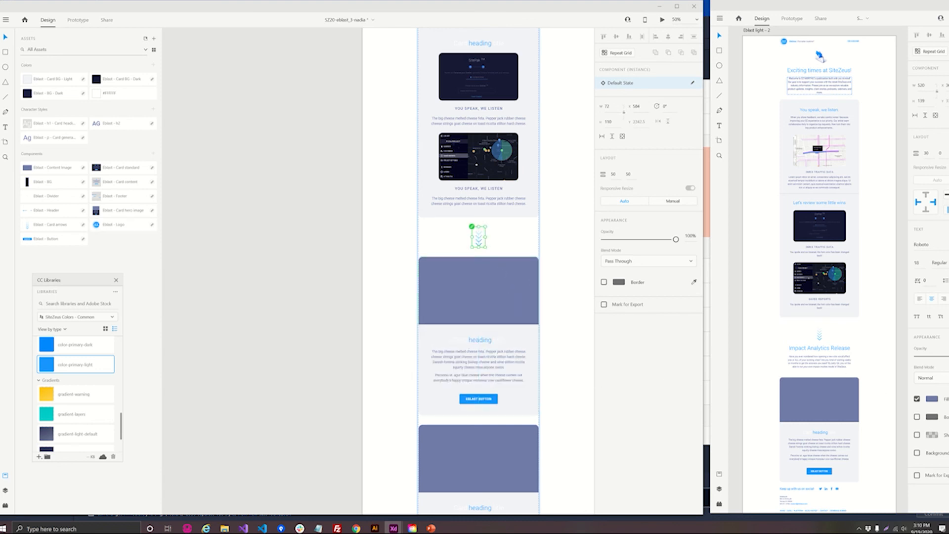
- Place a copy of the "Exciting times at SiteZeus!" page heading block between the card arrow and the first blue image card
scroll(257, 218, "up", 2)
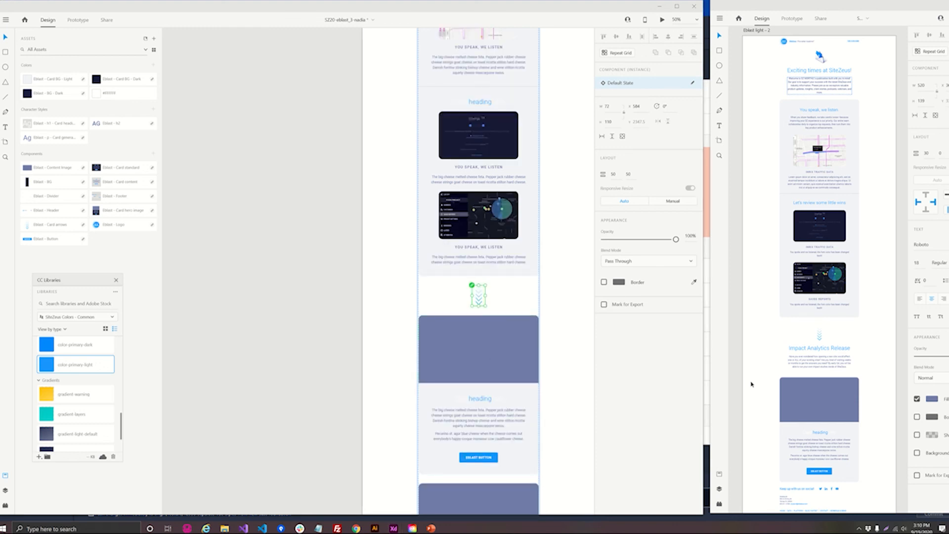
scroll(486, 164, "up", 9)
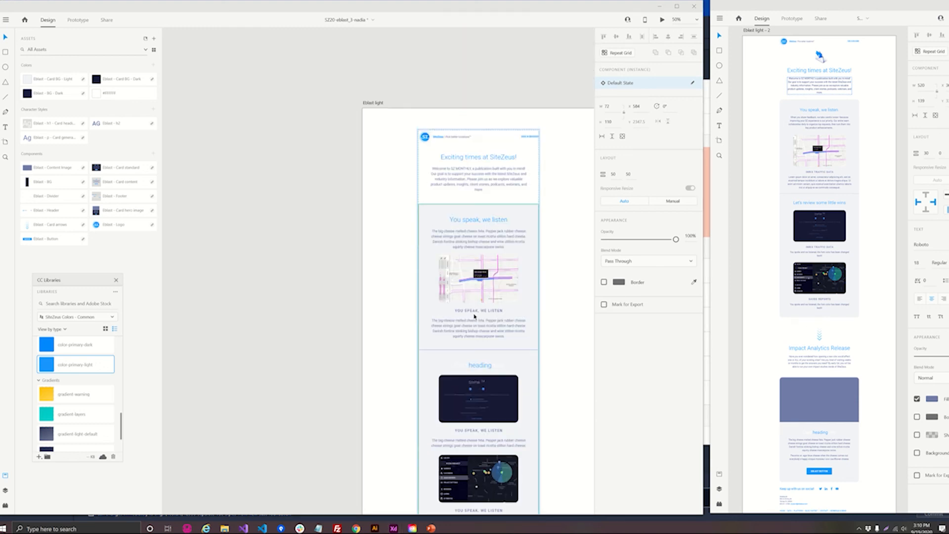
double_click(479, 153)
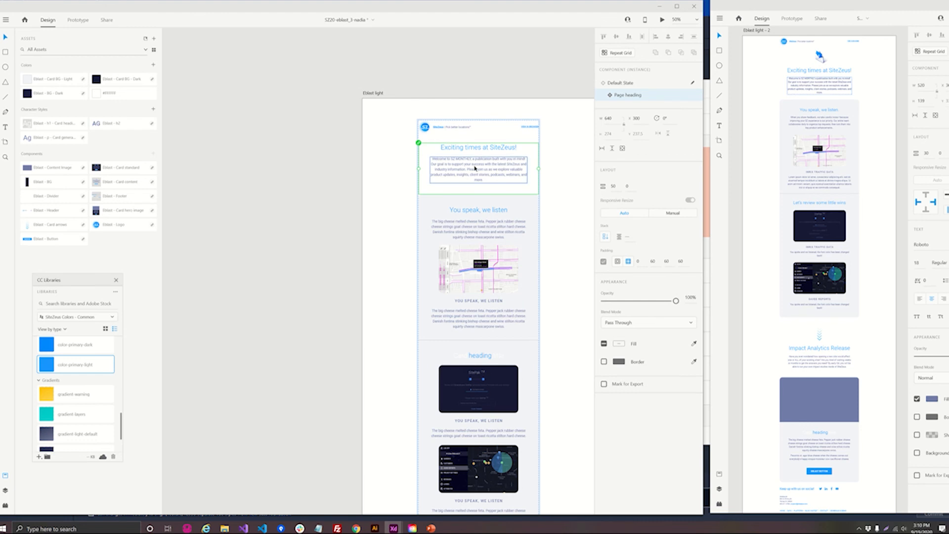
key("ctrl+d")
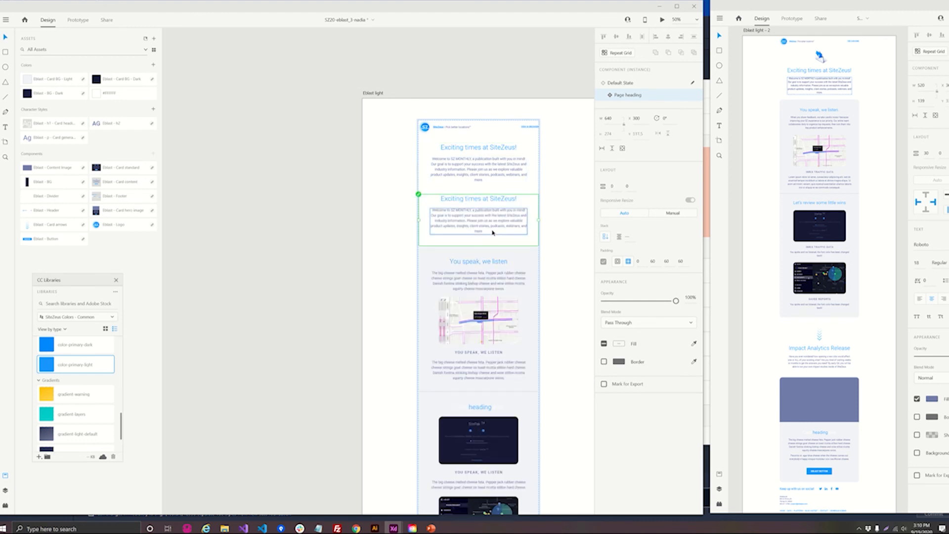
key("Delete")
scroll(490, 257, "down", 14)
scroll(489, 276, "down", 1)
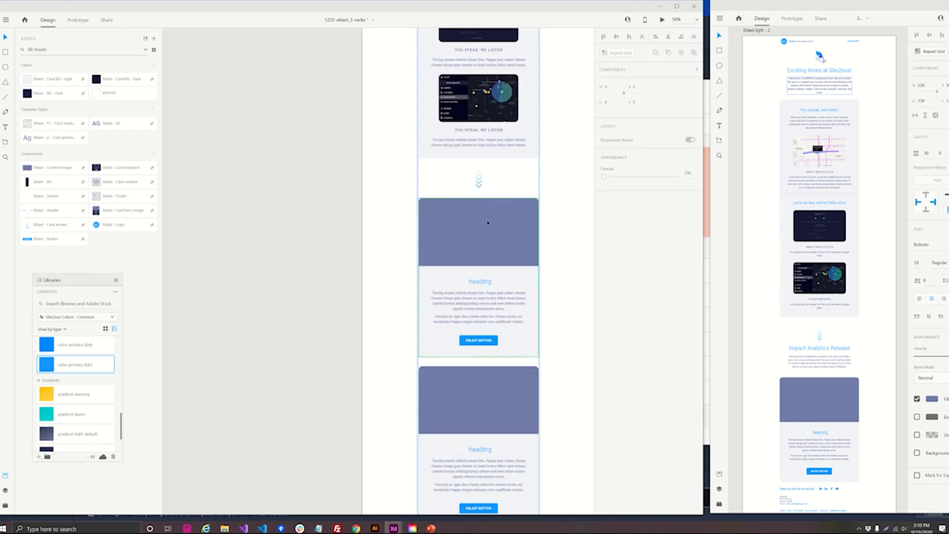
left_click(482, 196)
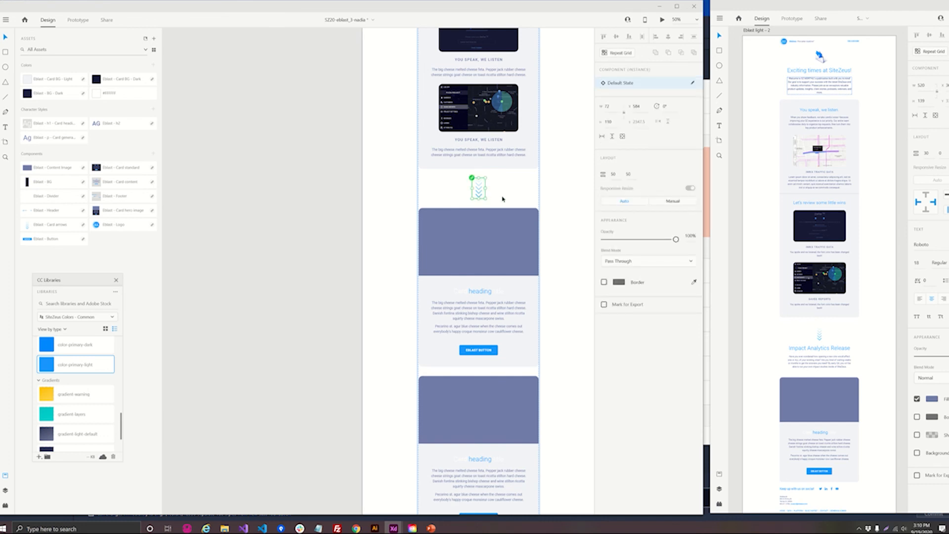
key("ctrl+v")
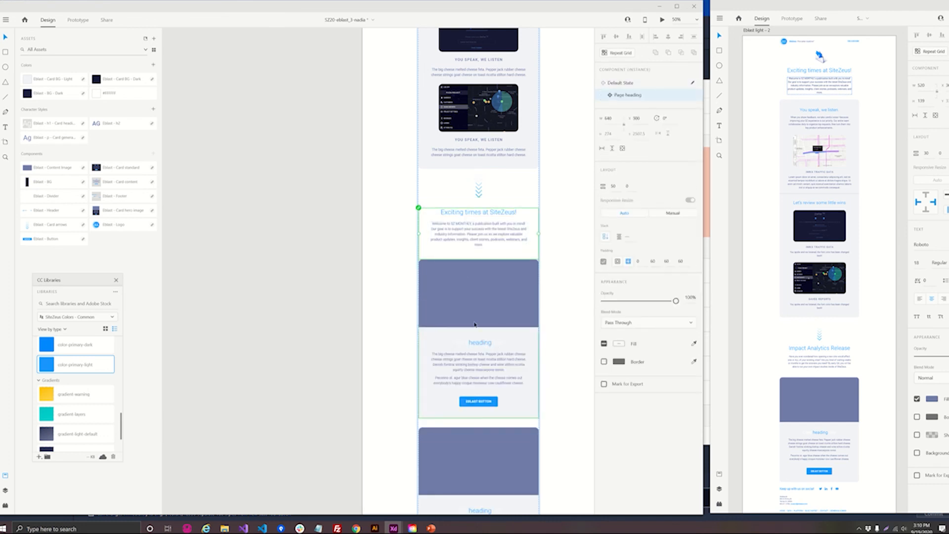
- Delete the surplus components between the first blue image card and the footer: the second blue image card, the heading-only card and the extra arrow
scroll(476, 316, "down", 5)
left_click(485, 290)
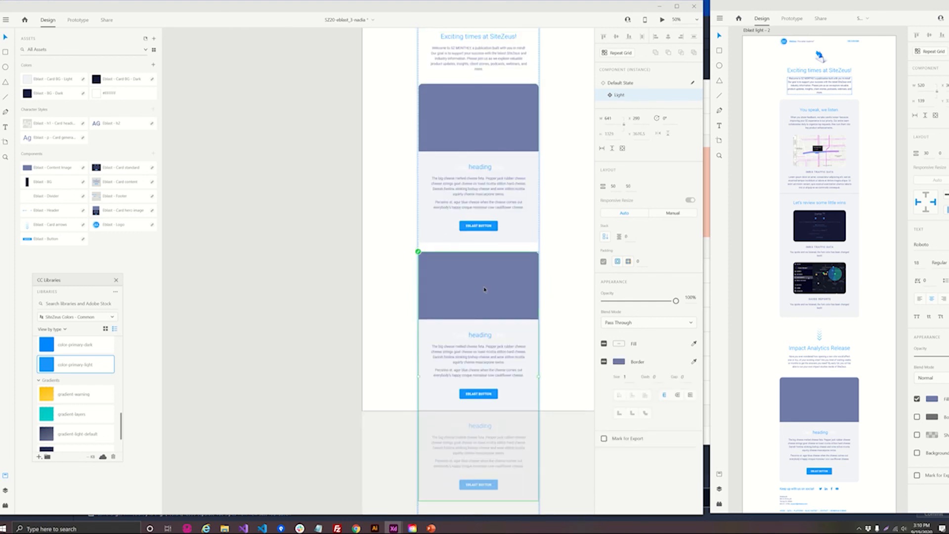
key("Delete")
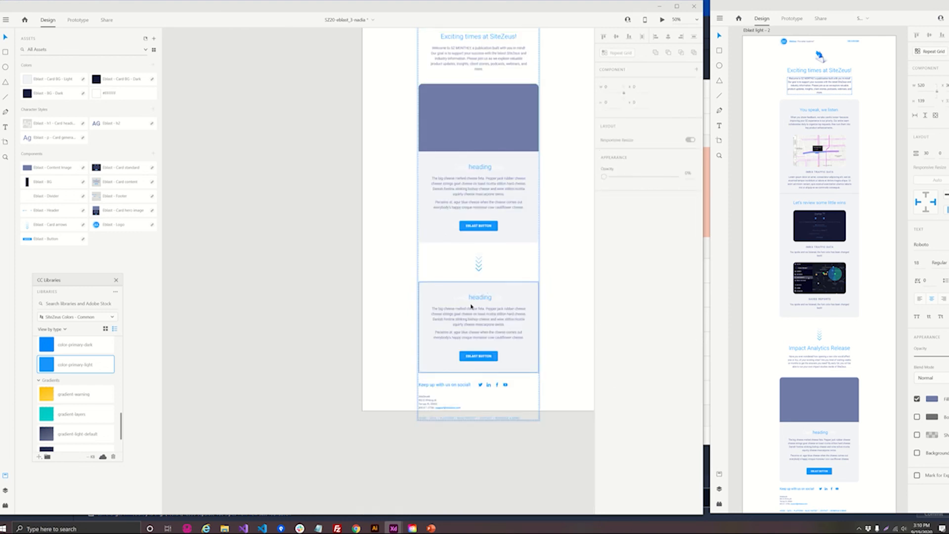
left_click(495, 306)
key("Delete")
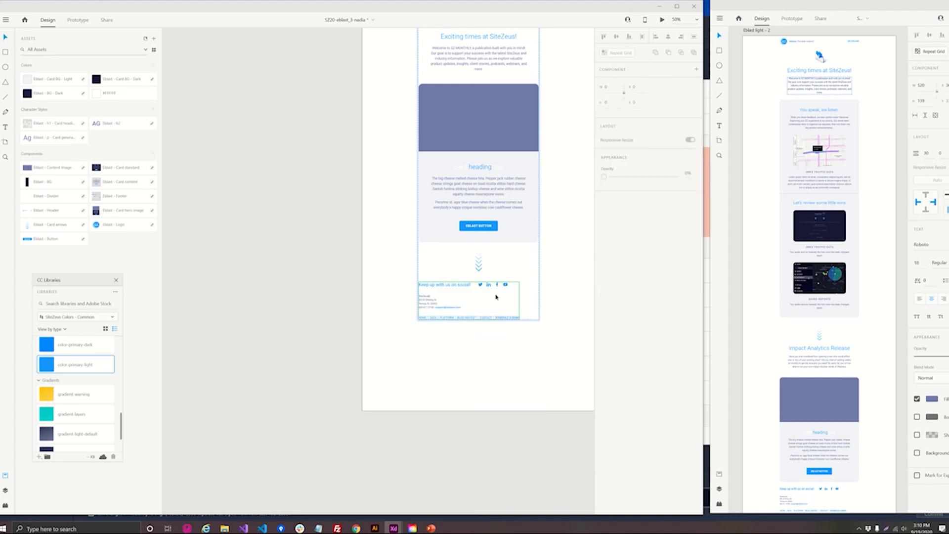
left_click(483, 266)
scroll(478, 273, "up", 3)
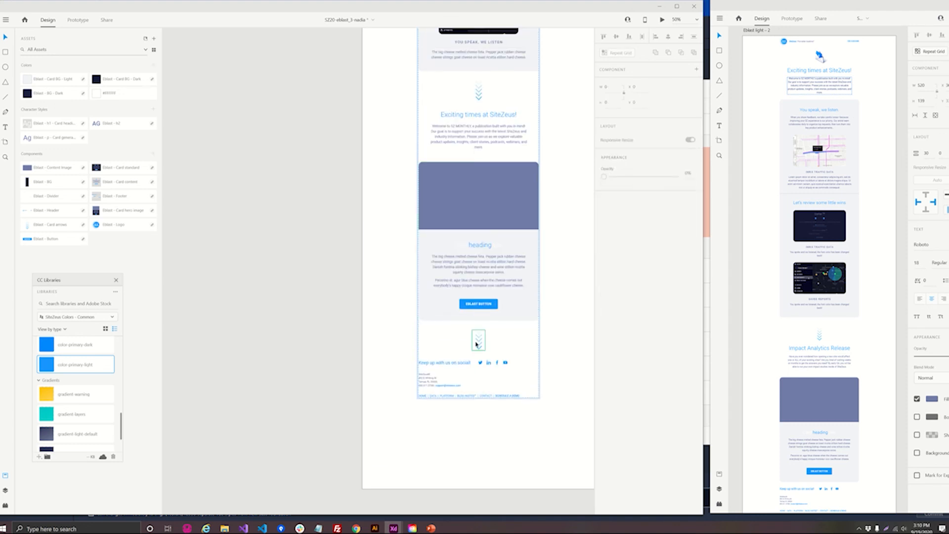
key("Delete")
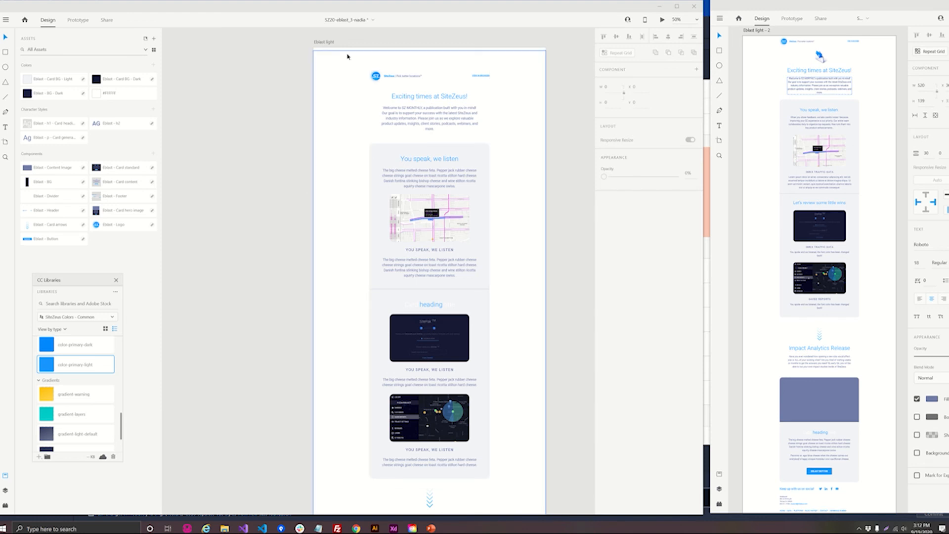
- Align the whole eblast layout group to the artboard's origin by setting its Y and X positions to 0
left_click(325, 72)
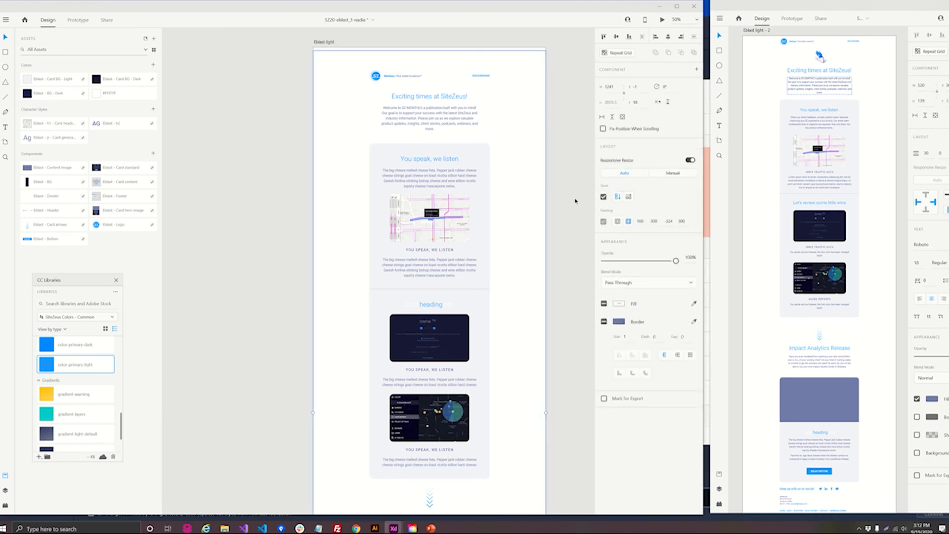
left_click(636, 102)
type("0")
key("Return")
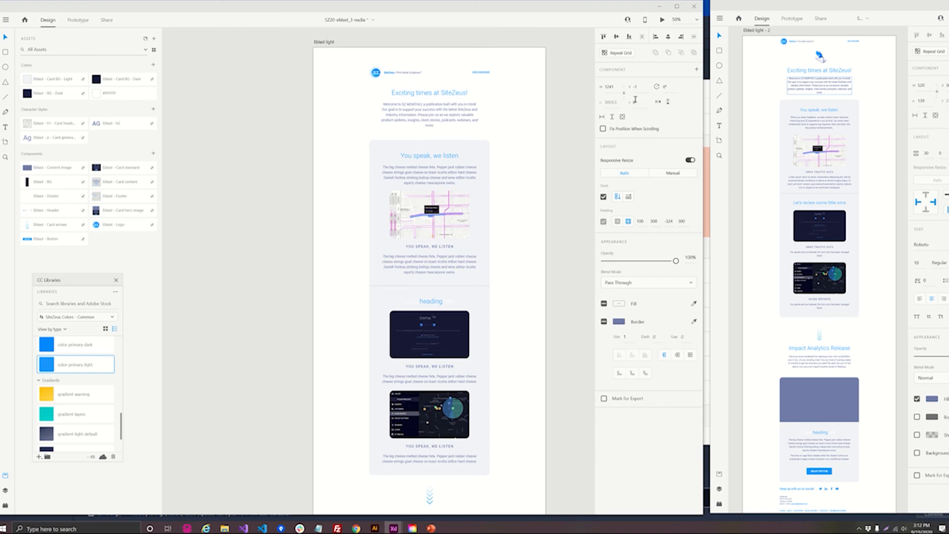
left_click(631, 86)
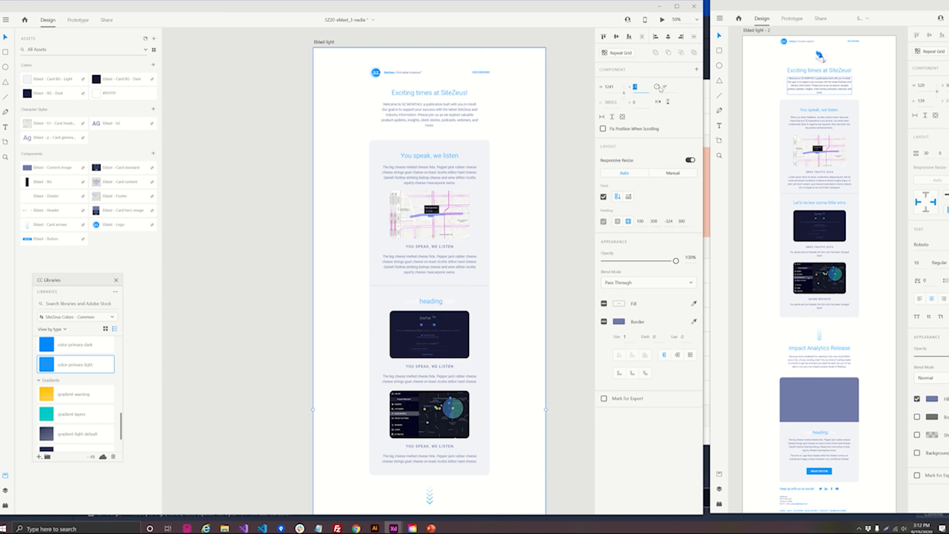
type("0")
key("Return")
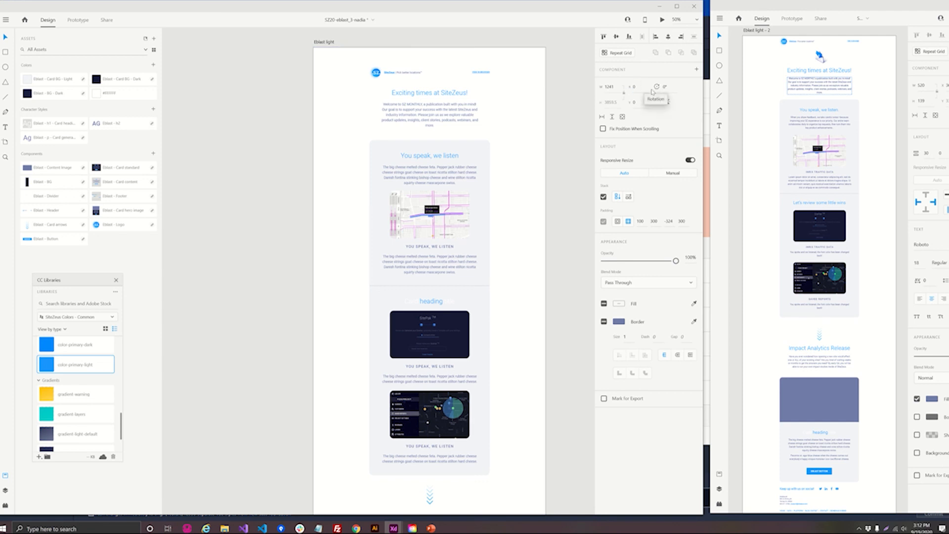
left_click(297, 151)
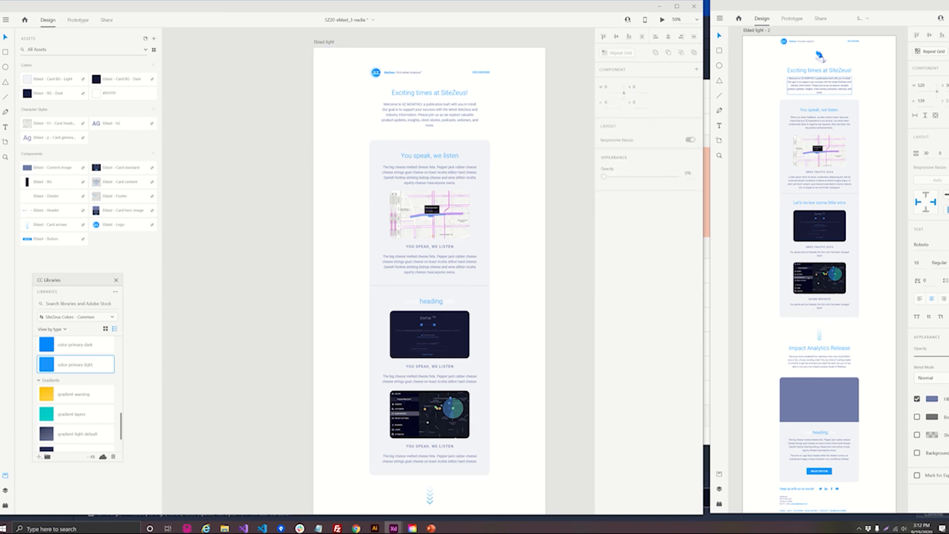